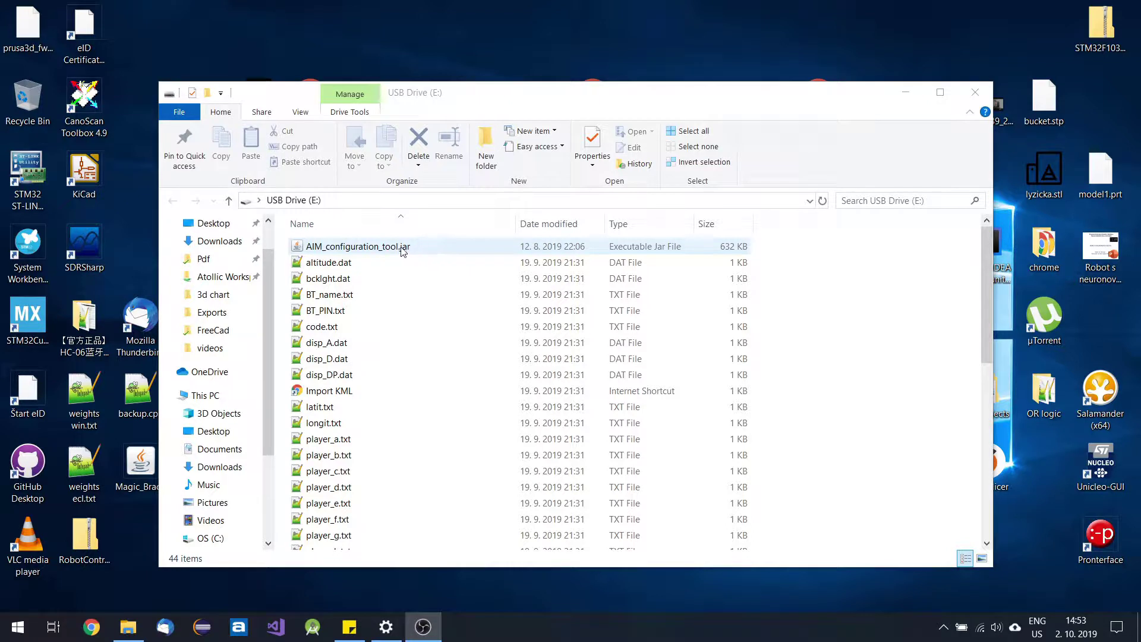
- Select AIM_configuration_tool.jar on USB Drive (E:) and open a new Chrome tab
left_click(364, 249)
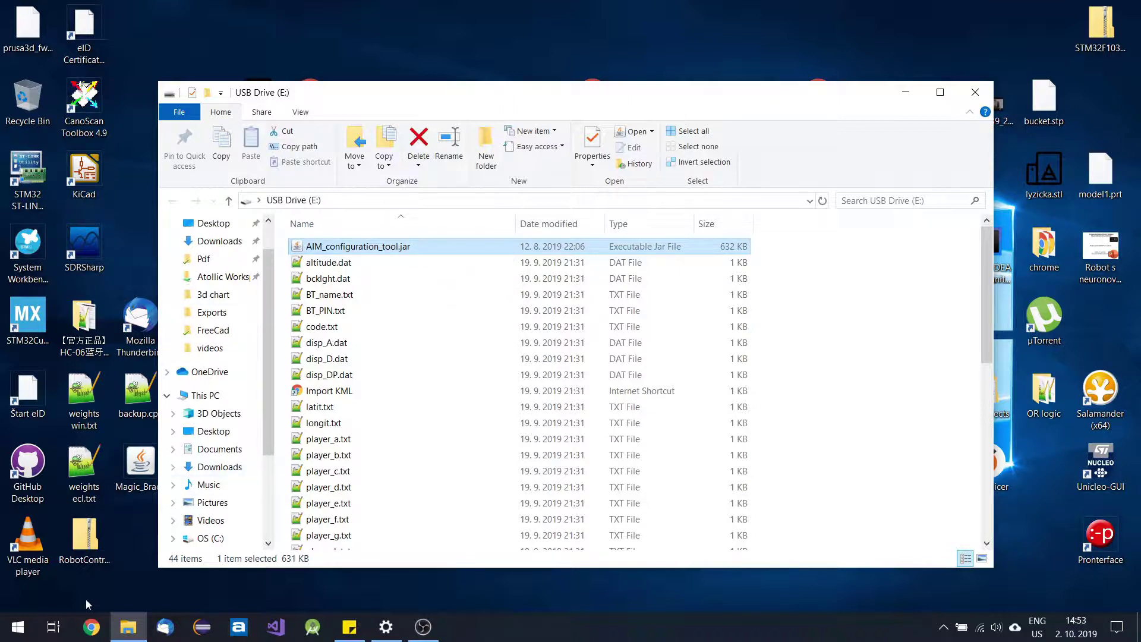
left_click(90, 628)
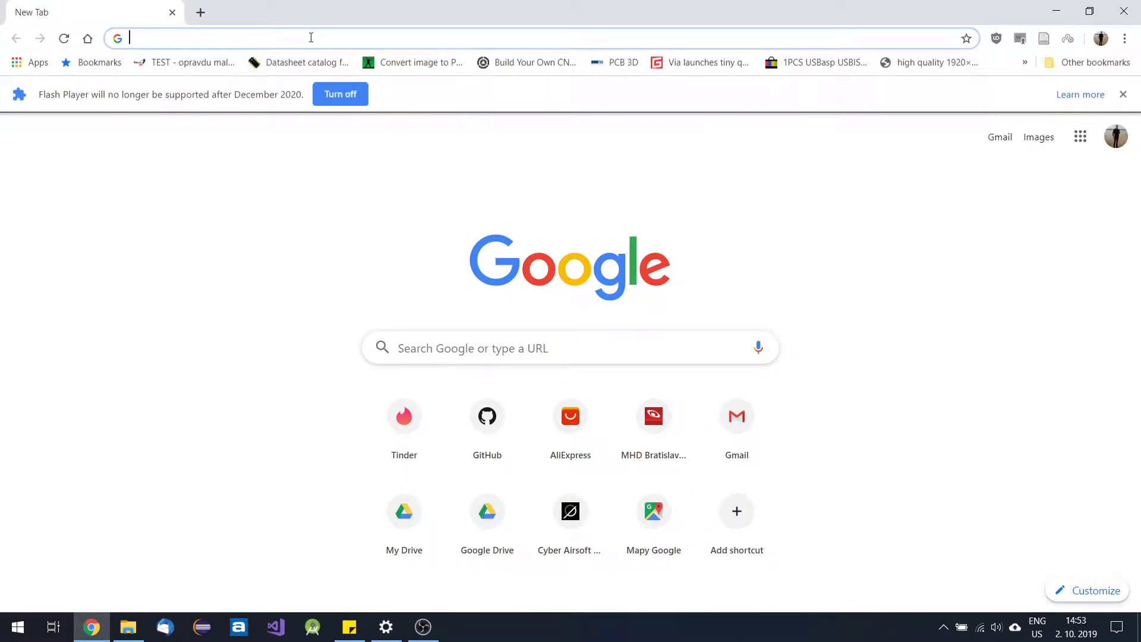
- Search for jre, open Oracle's JRE 8 downloads page and accept its license agreement
type("jre")
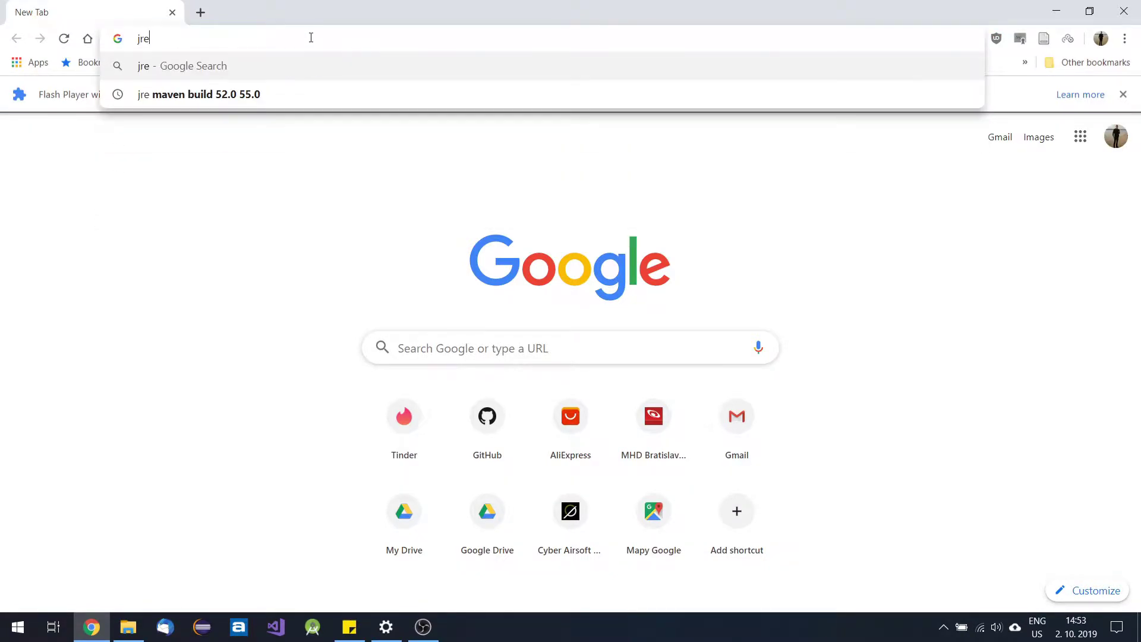
key("Return")
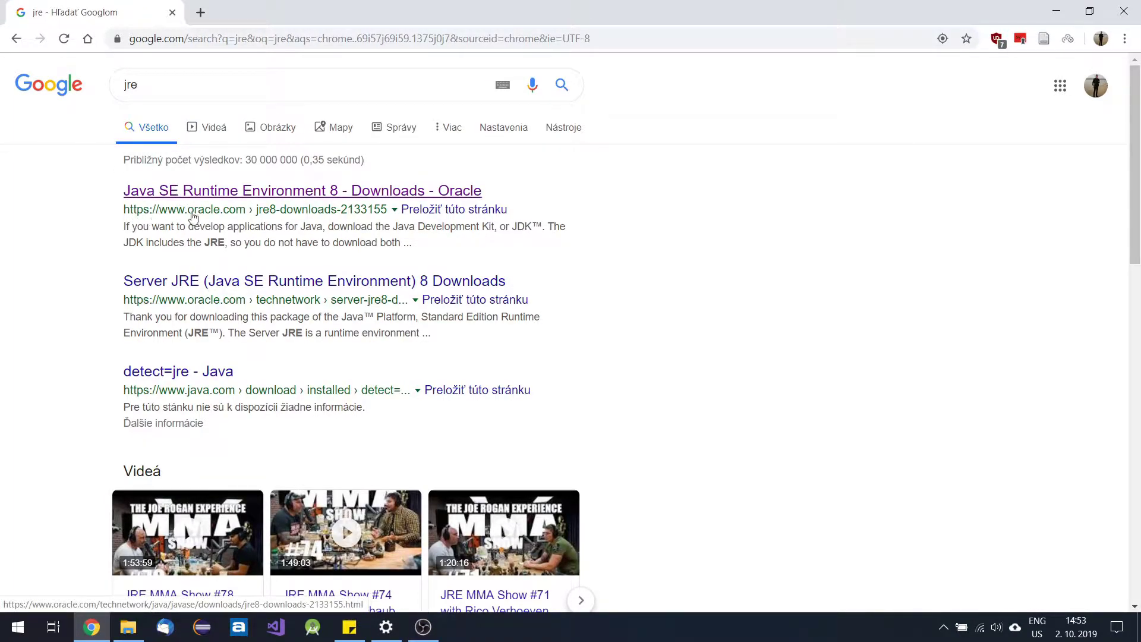
left_click(248, 197)
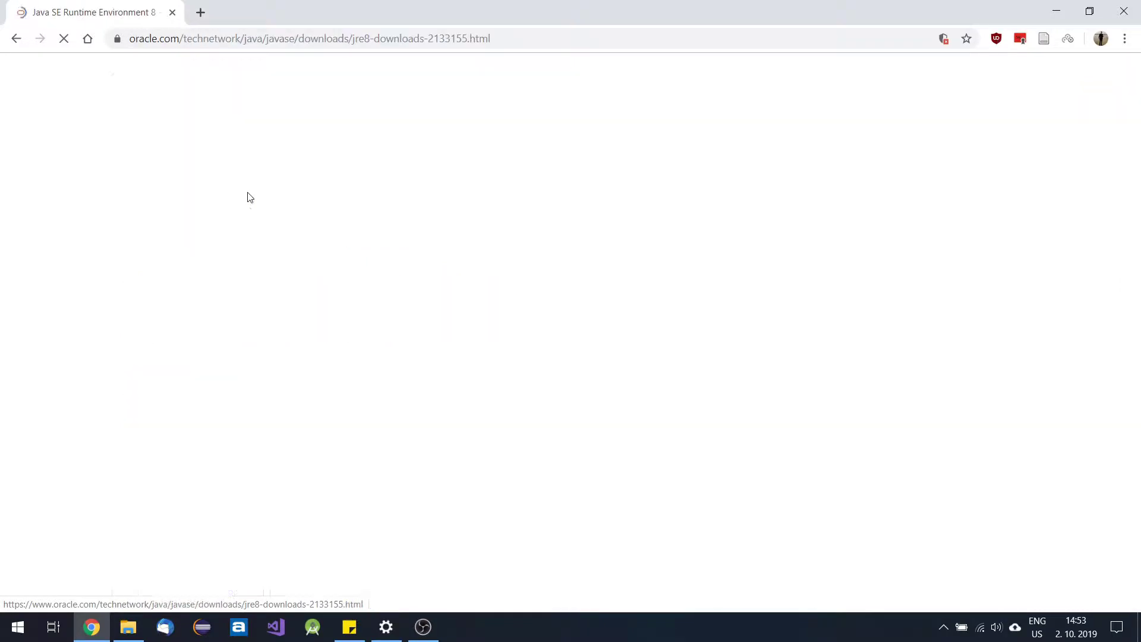
scroll(525, 321, "down", 4)
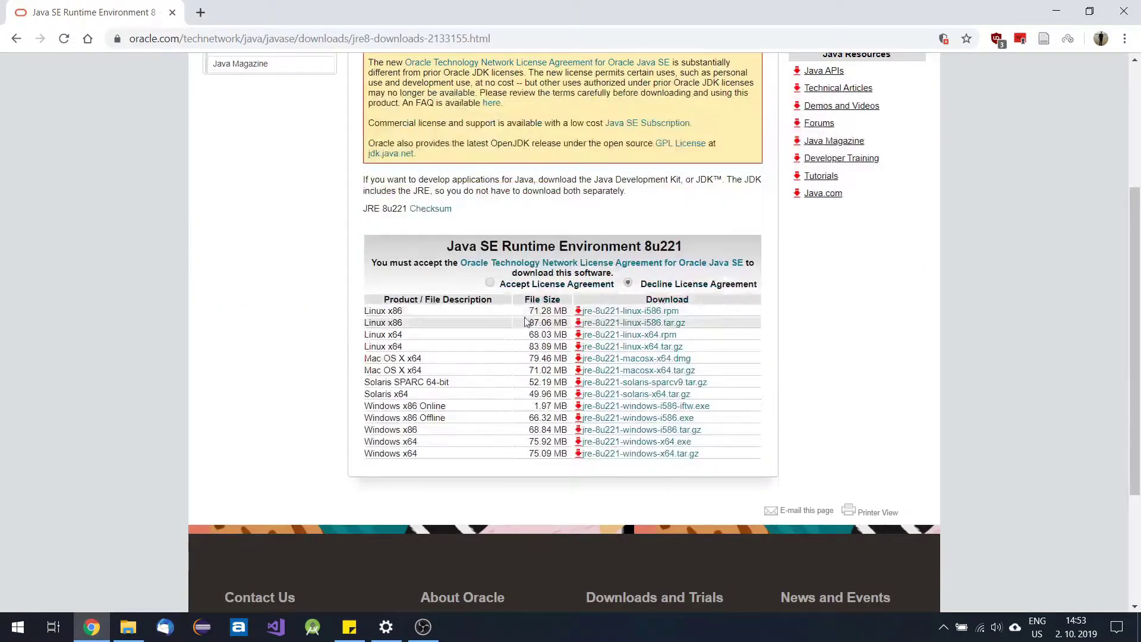
left_click(489, 284)
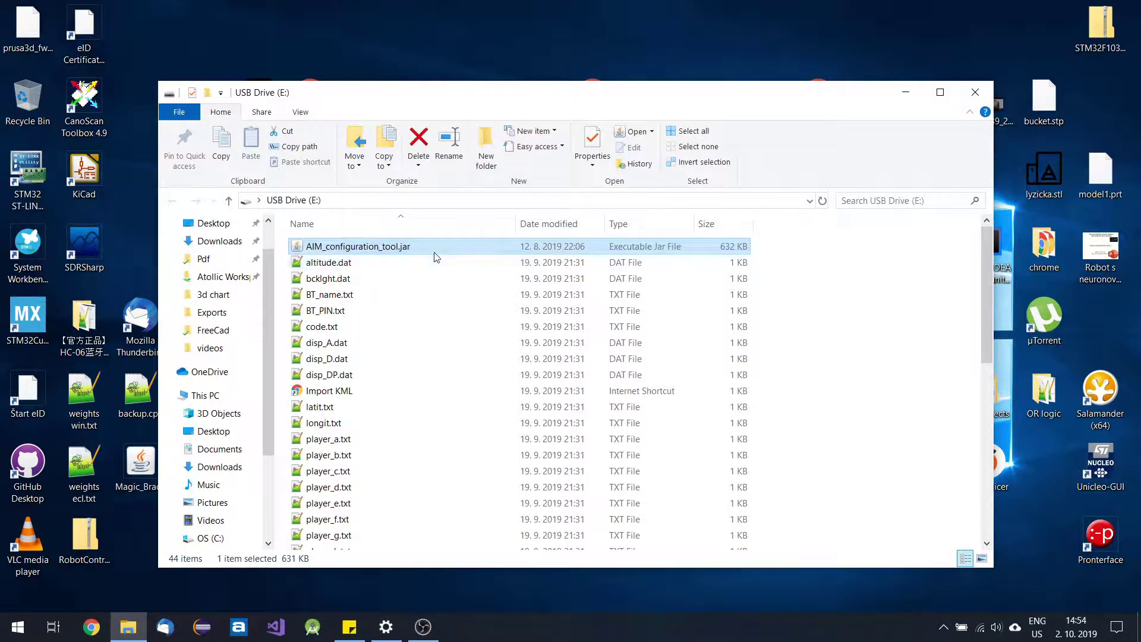
- Launch Registry Editor by searching regedit from the Start menu
key("super")
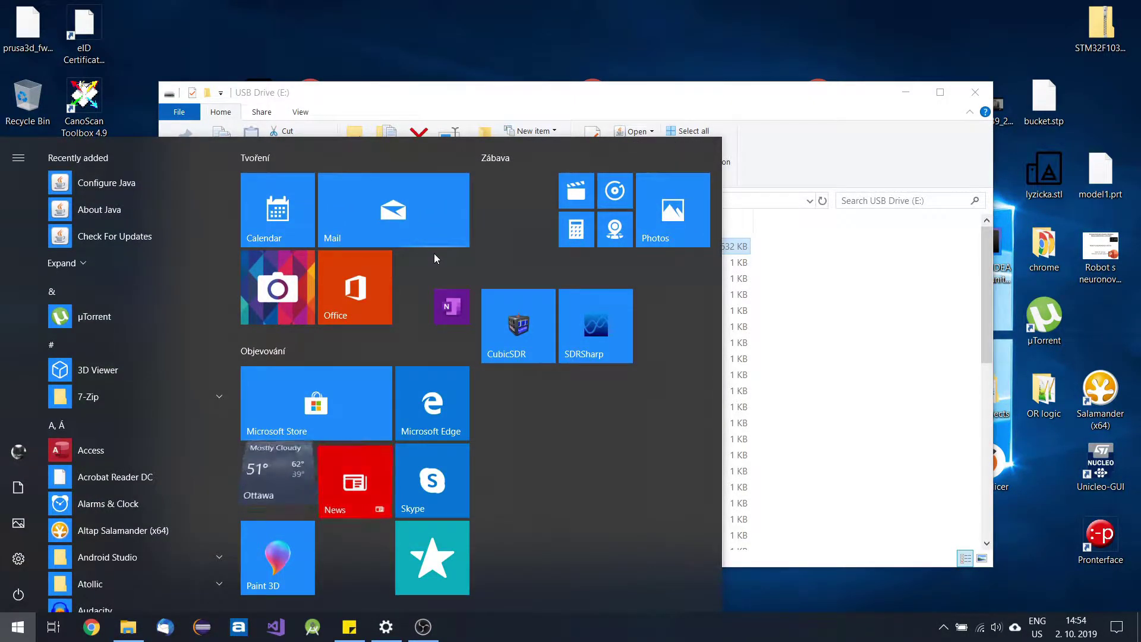
type("regedit")
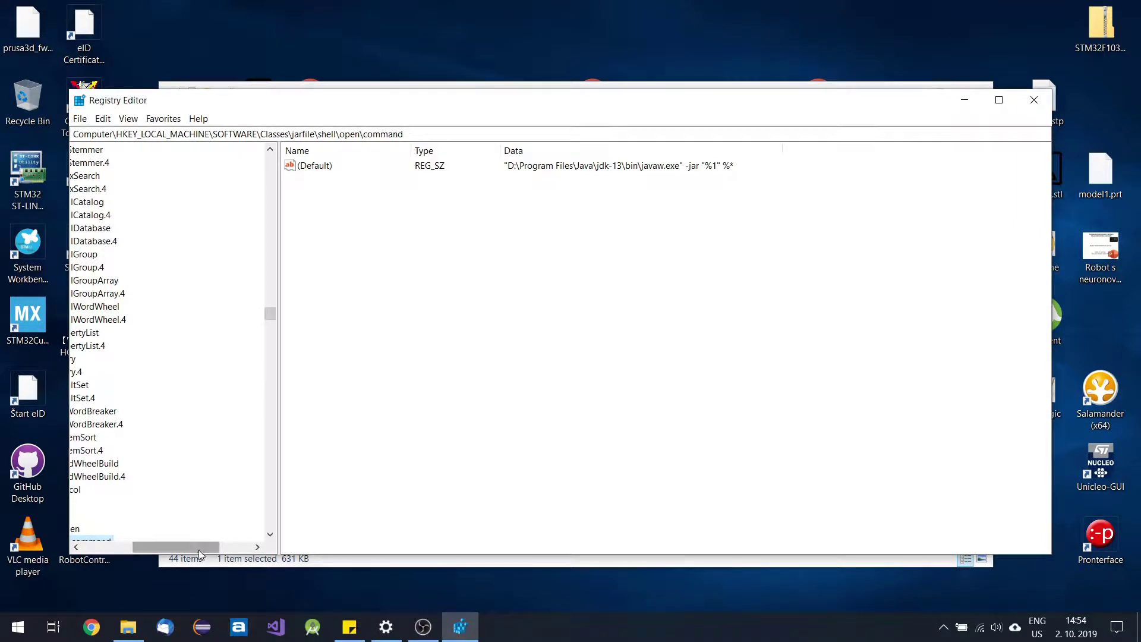
left_click_drag(201, 547, 176, 547)
scroll(171, 486, "down", 1)
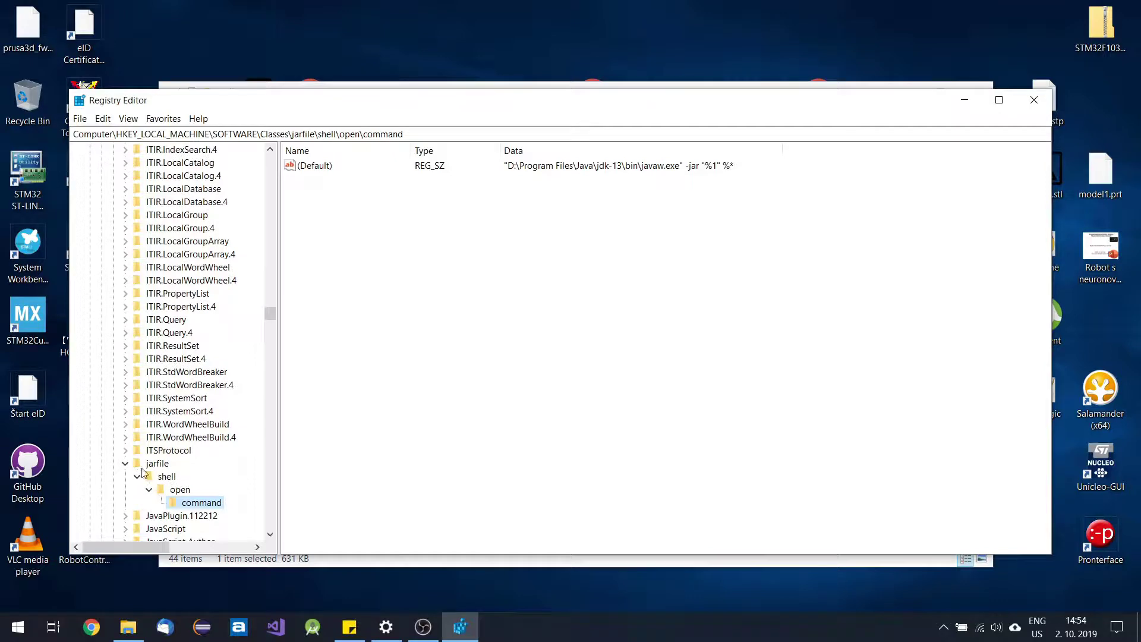
left_click_drag(270, 313, 270, 156)
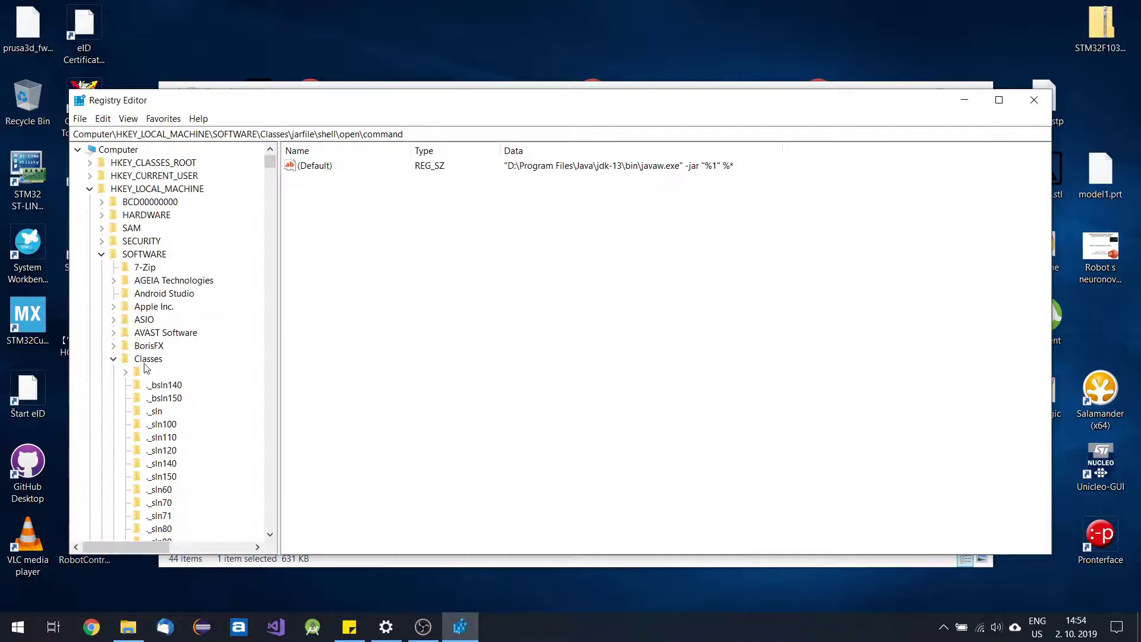
scroll(139, 364, "down", 8)
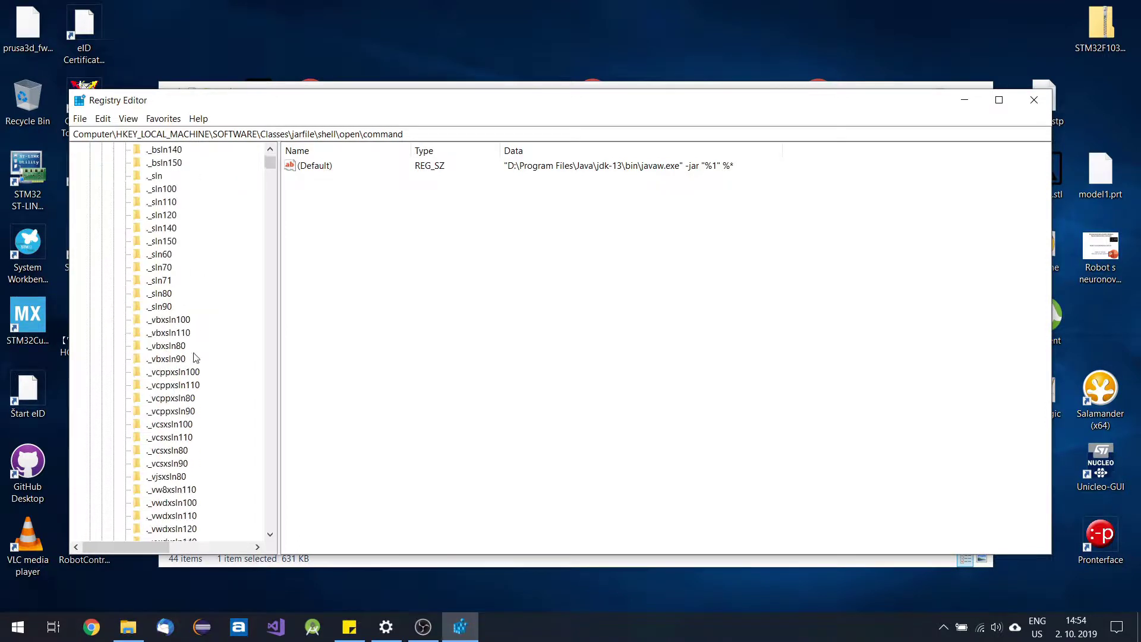
left_click_drag(270, 169, 271, 276)
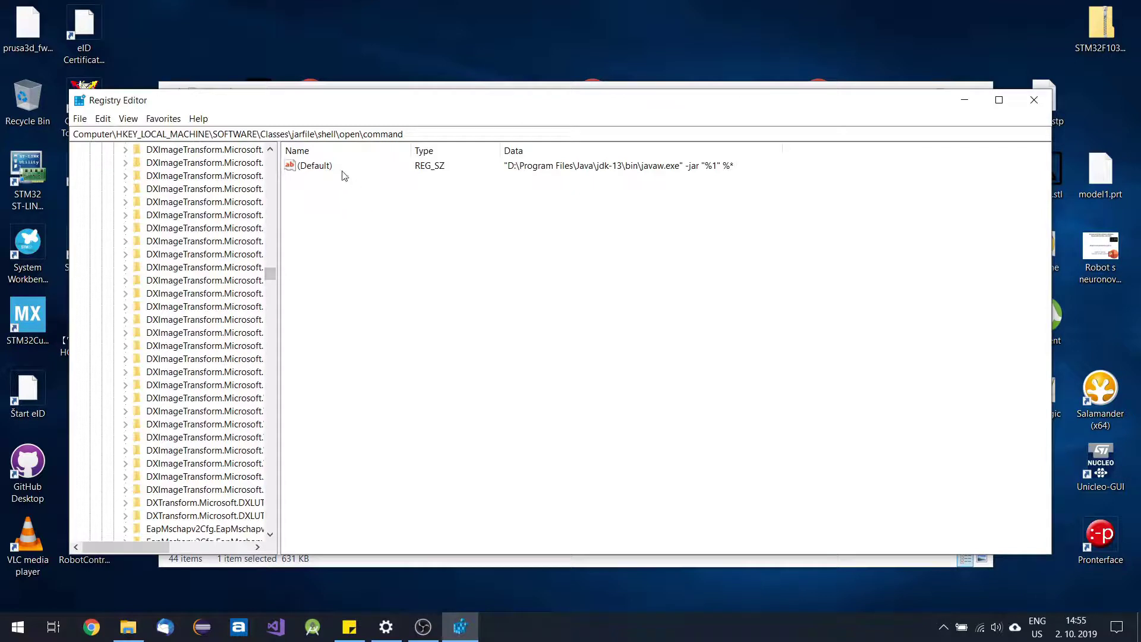
left_click(313, 166)
- Open the jarfile command's (Default) value in the Edit String dialog, centred on screen
double_click(315, 167)
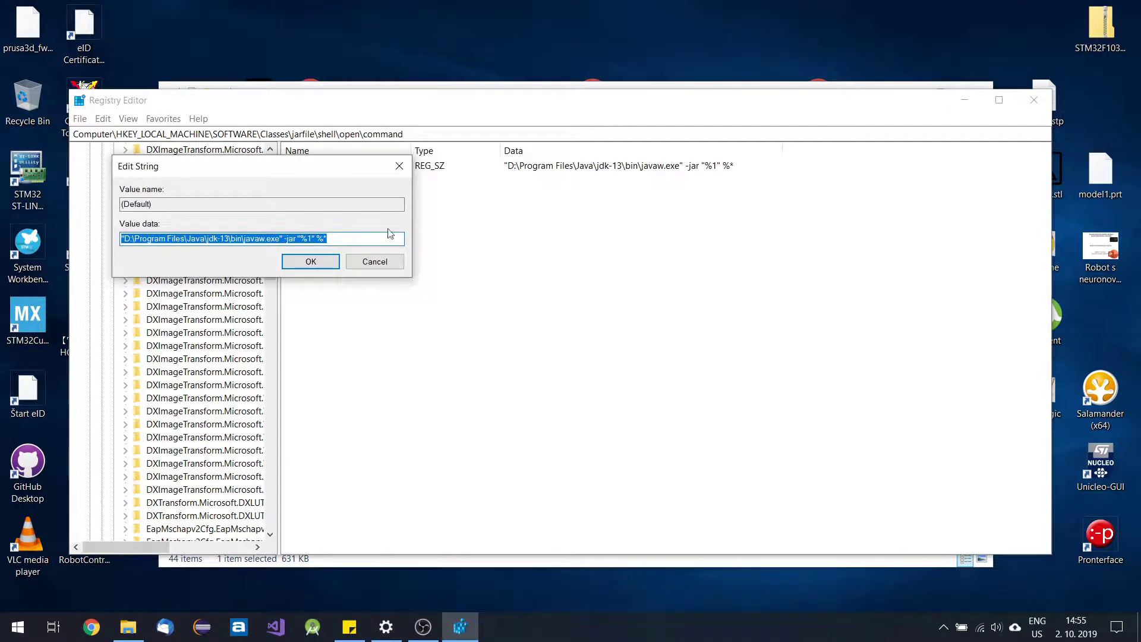
left_click_drag(337, 171, 536, 237)
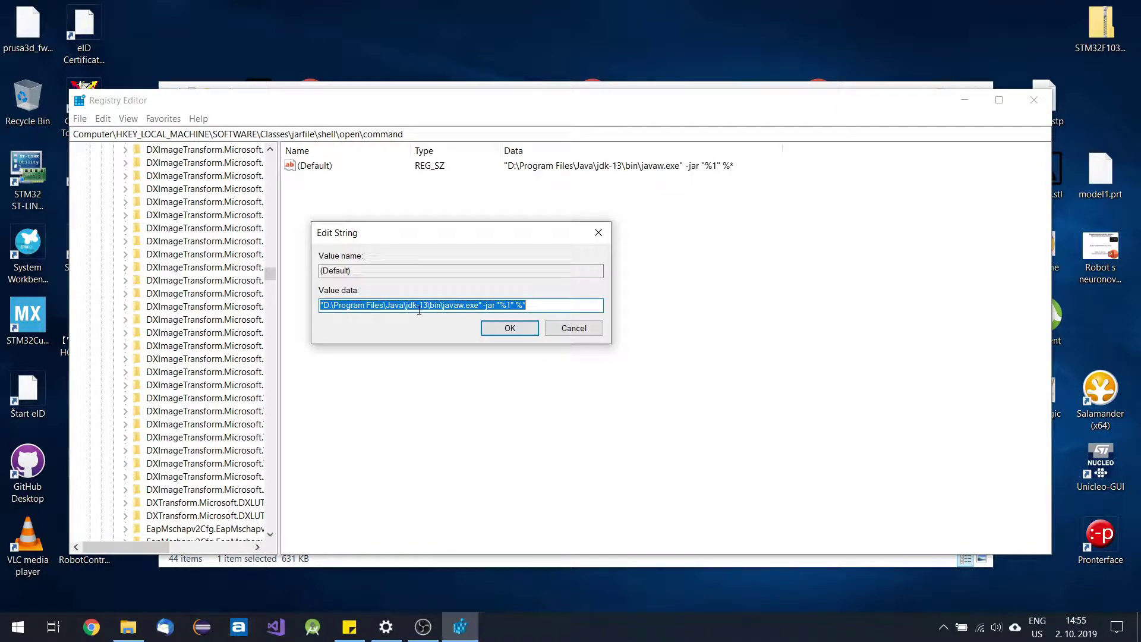
- Browse a new File Explorer window to D:\Program Files\Java
key("super+e")
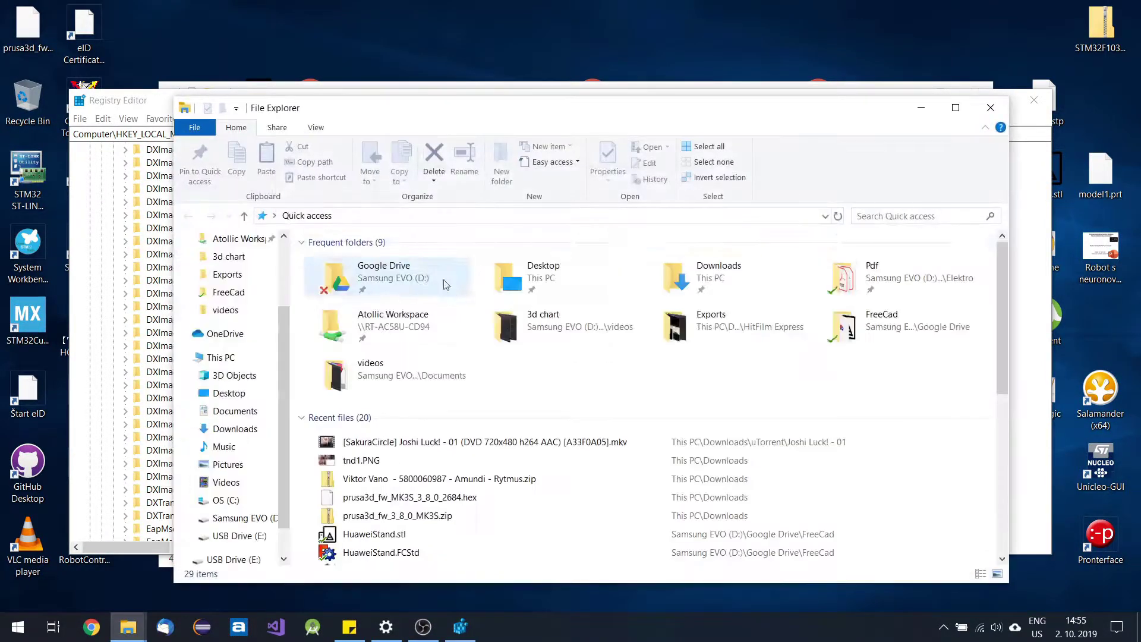
left_click_drag(515, 123, 555, 125)
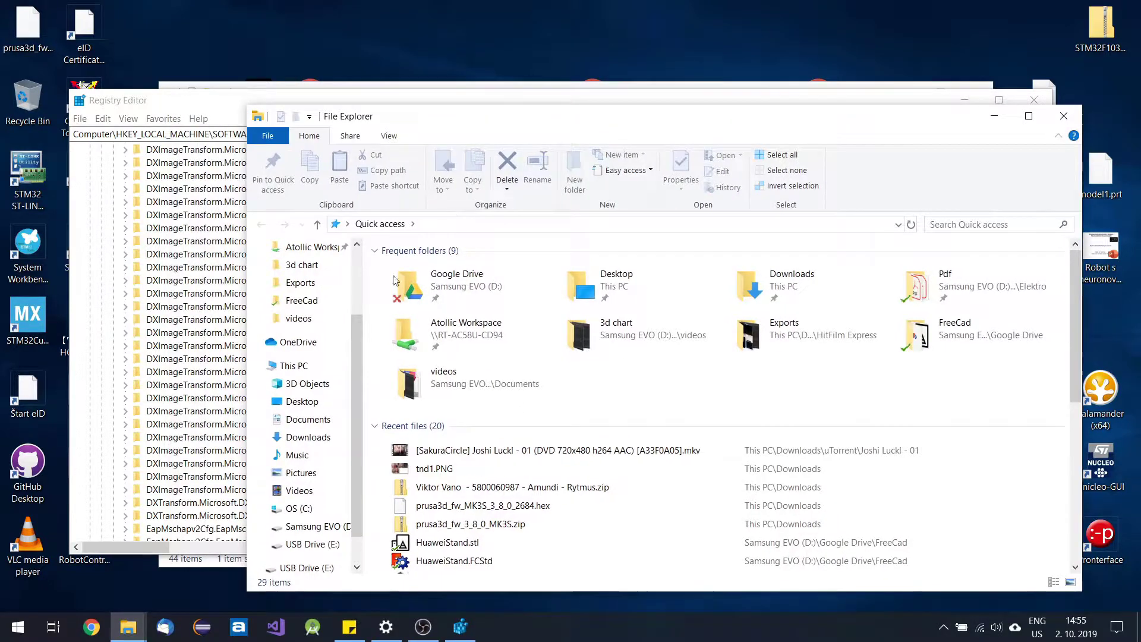
left_click(315, 526)
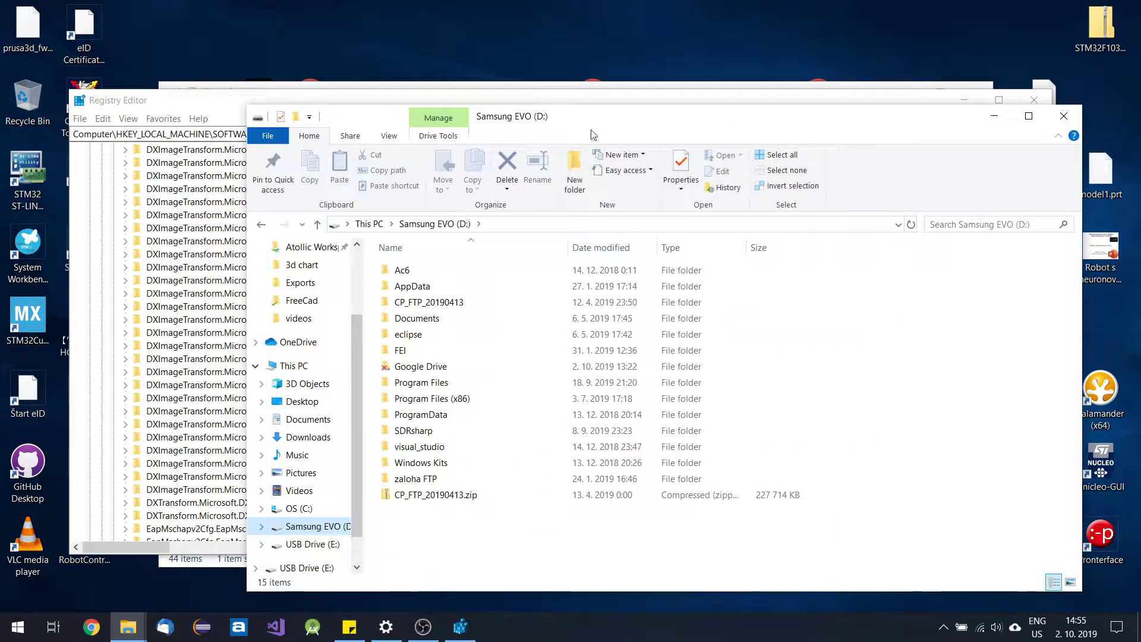
left_click_drag(660, 130, 856, 97)
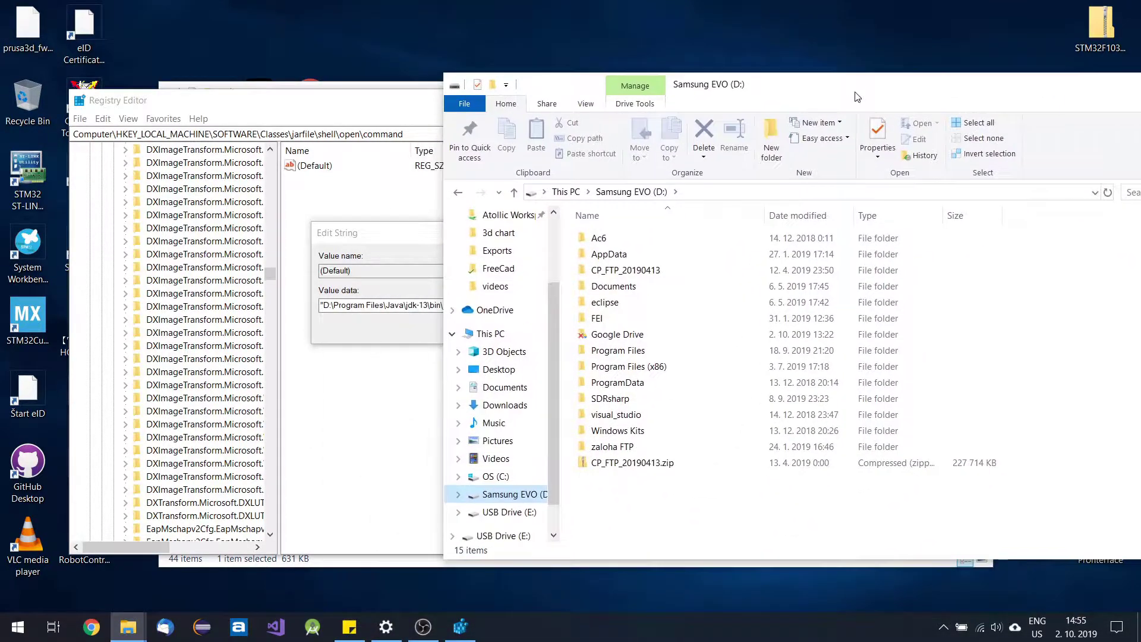
double_click(640, 353)
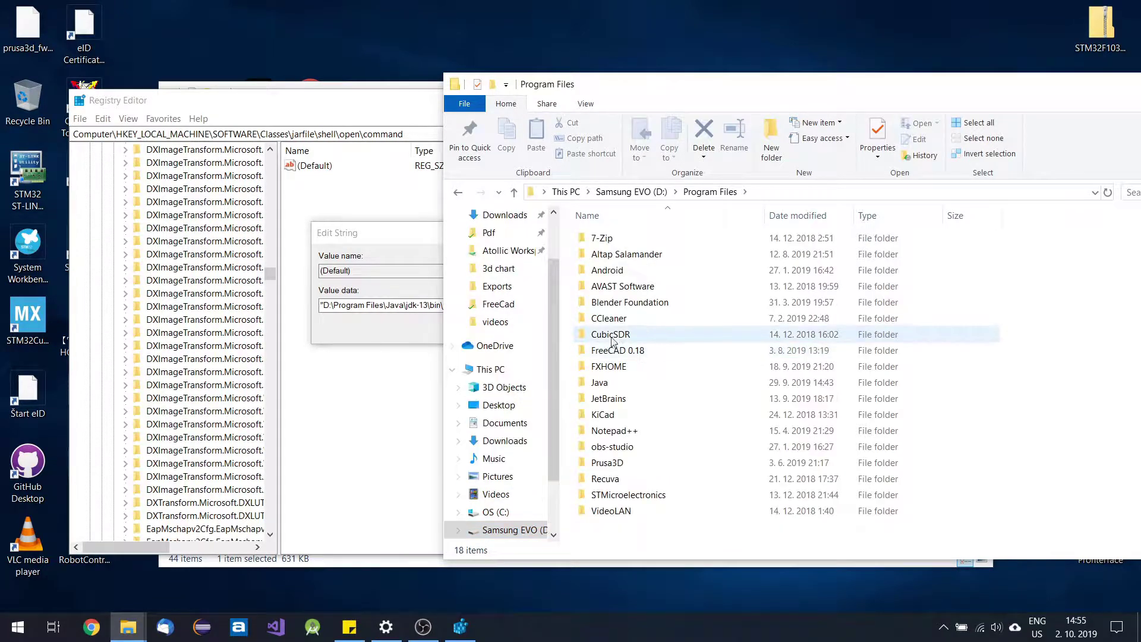
left_click(650, 388)
double_click(651, 391)
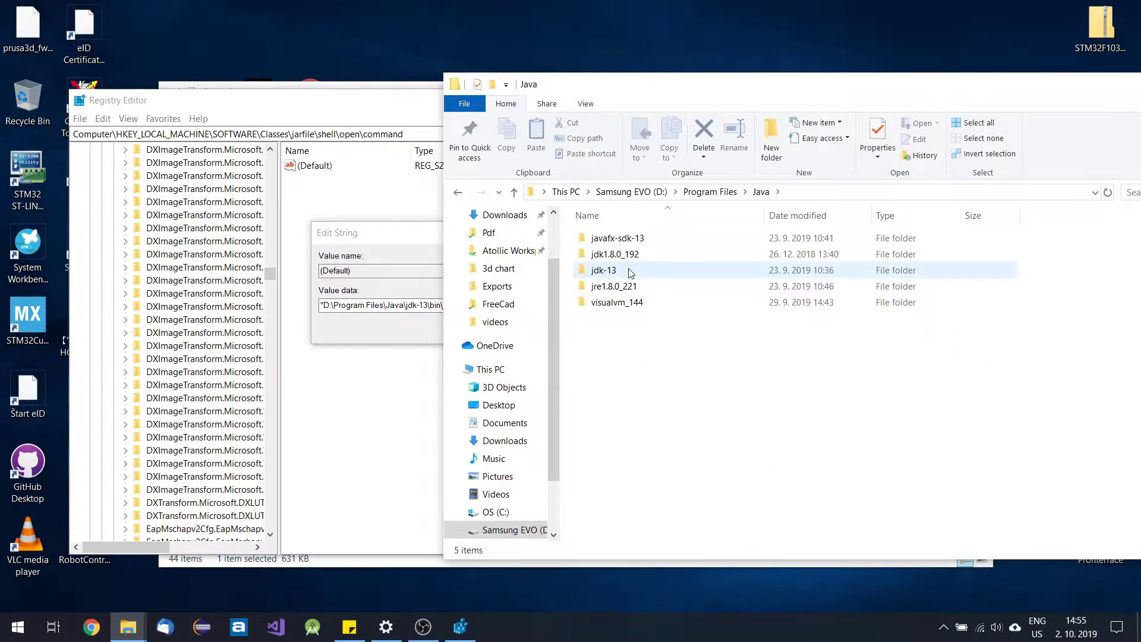
- Put the jre1.8.0_221 folder name into edit mode for copying, then return to Edit String
mouse_move(606, 255)
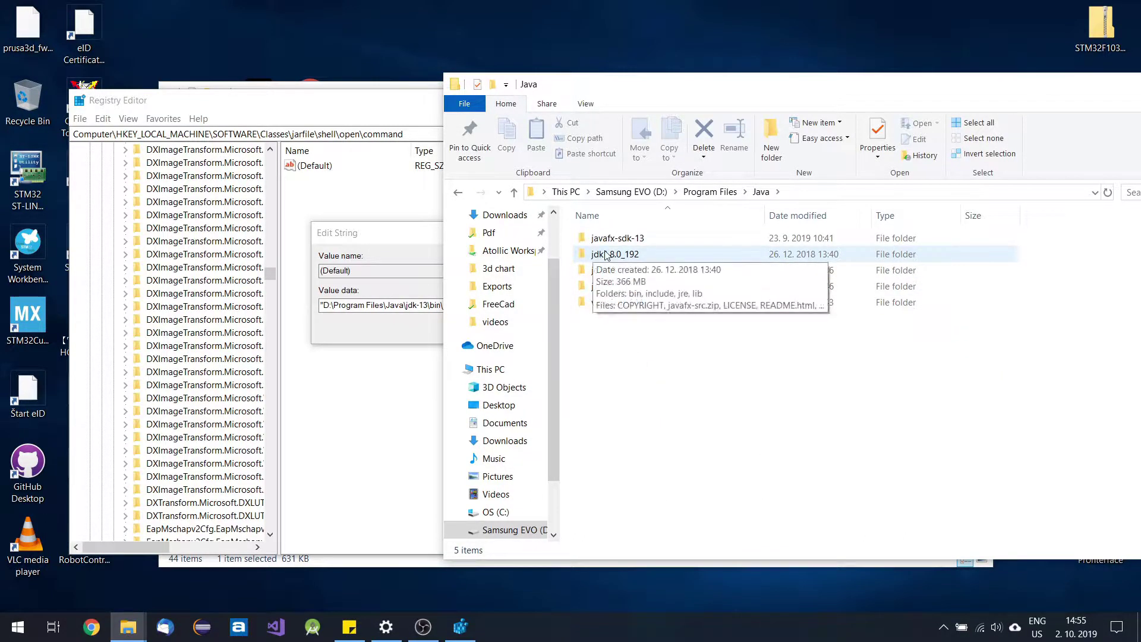
left_click_drag(738, 88, 896, 112)
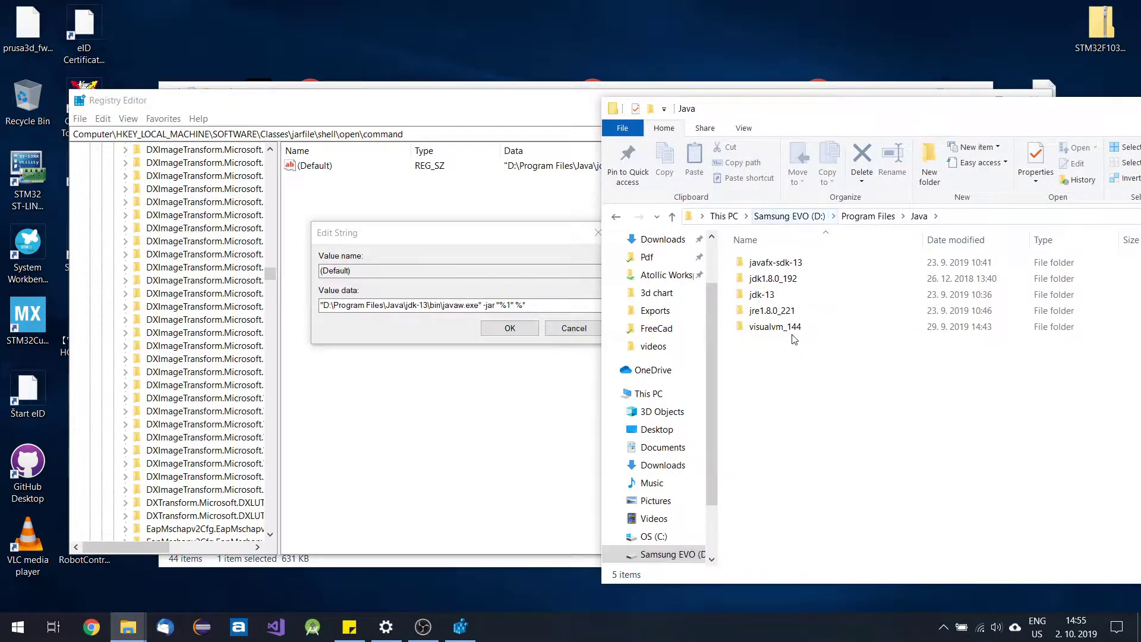
left_click(760, 315)
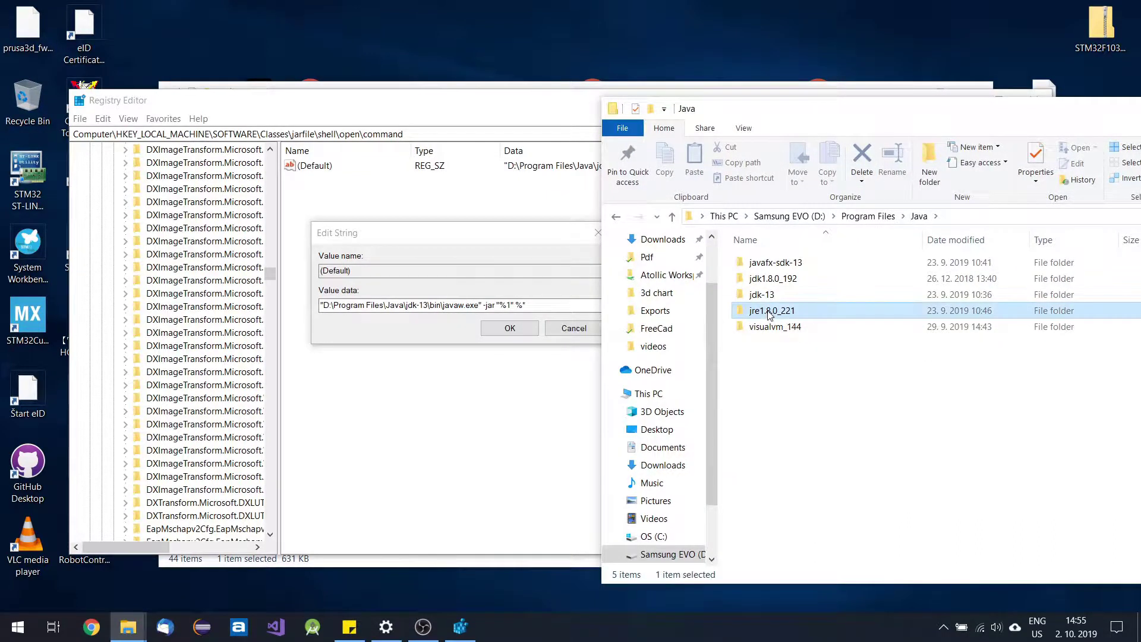
left_click(802, 313)
key("ctrl+c")
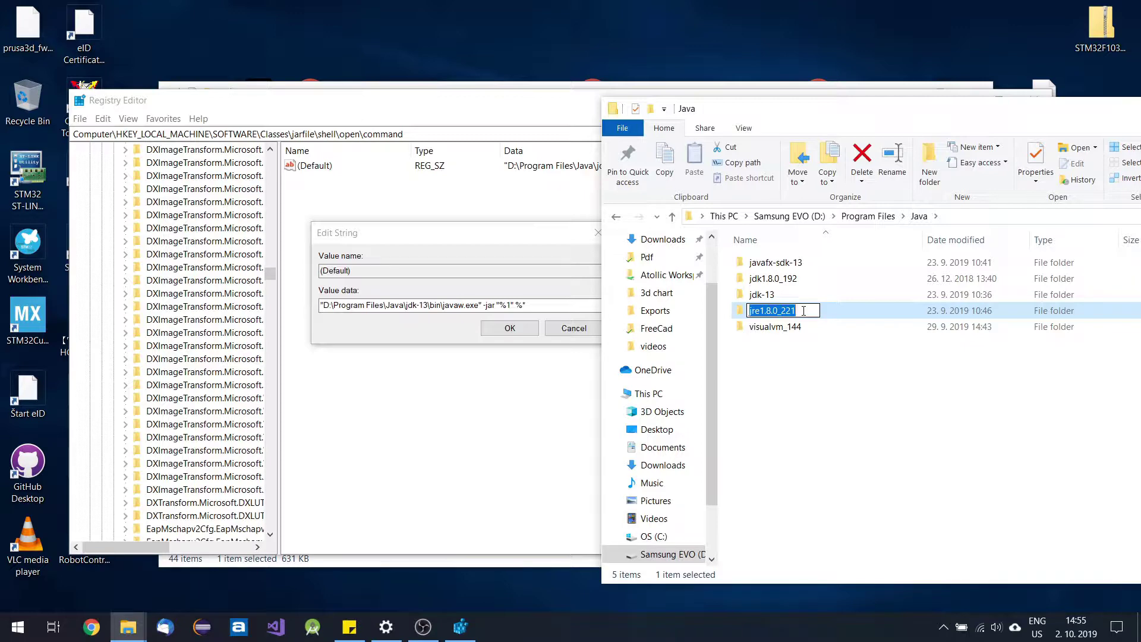
left_click(556, 238)
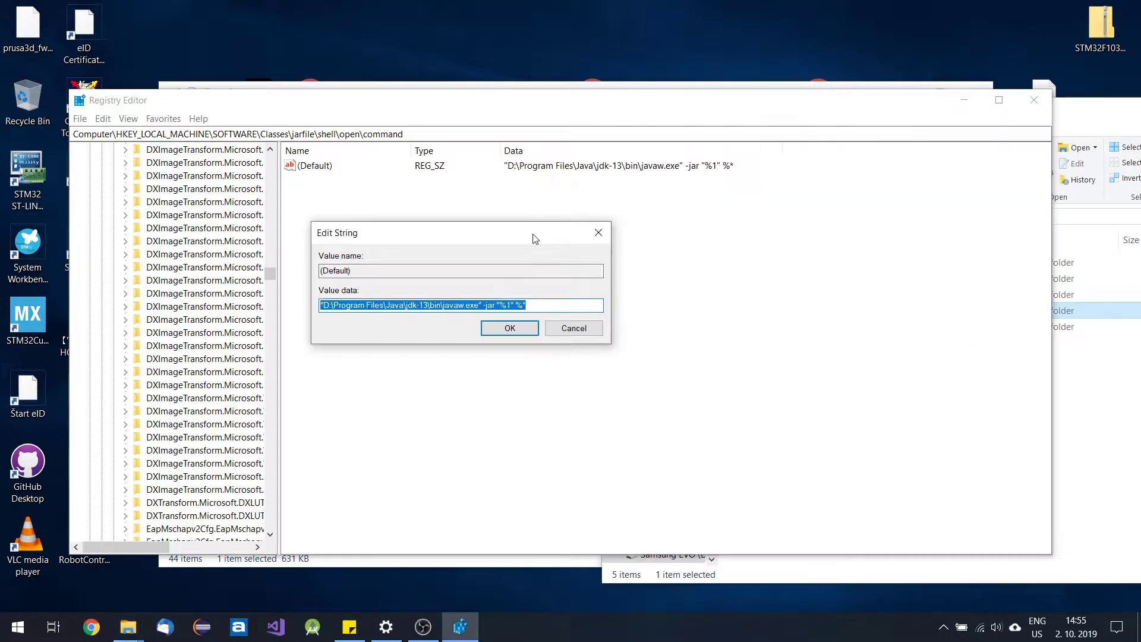
- Replace jdk-13 with jre1.8.0_221 in the javaw.exe path of the value data
left_click_drag(1071, 124, 1075, 216)
left_click(1003, 310)
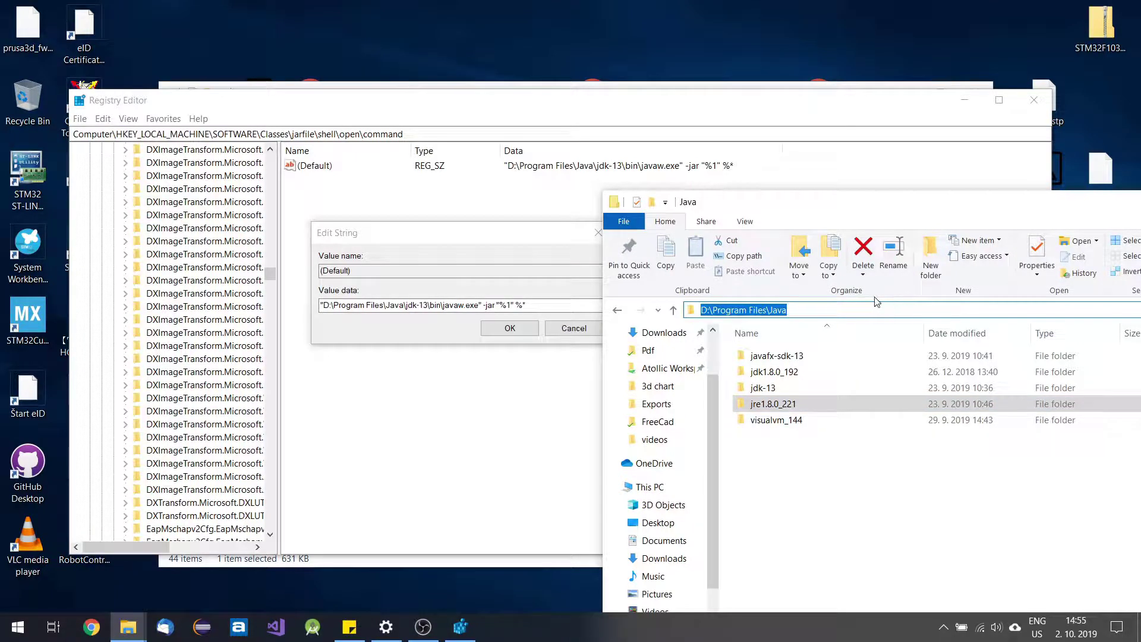
left_click(408, 305)
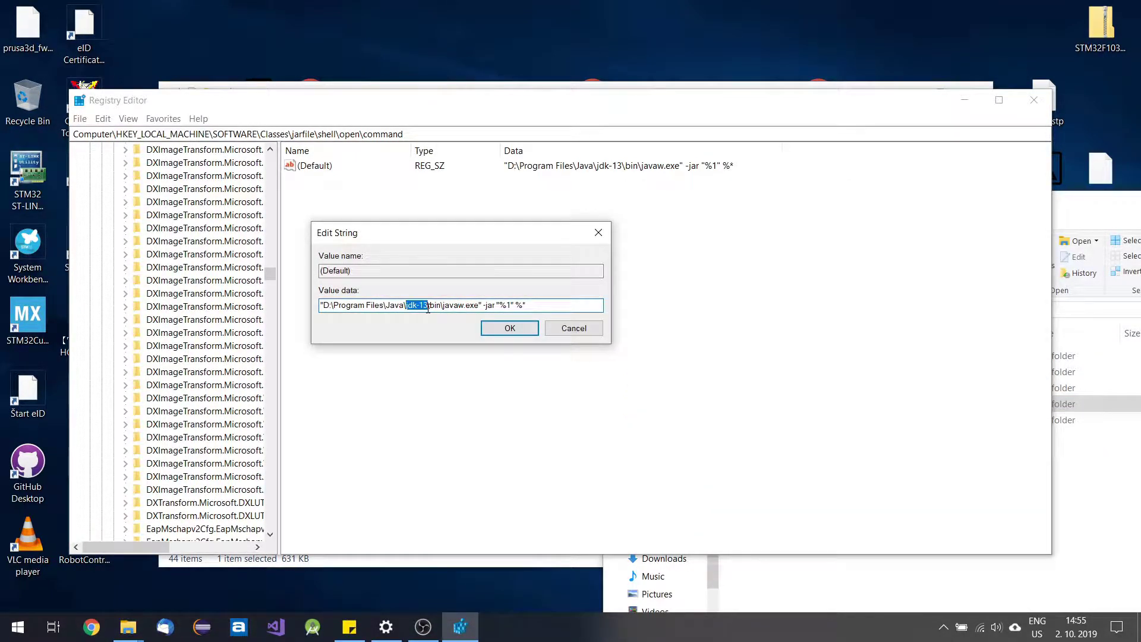
key("ctrl+v")
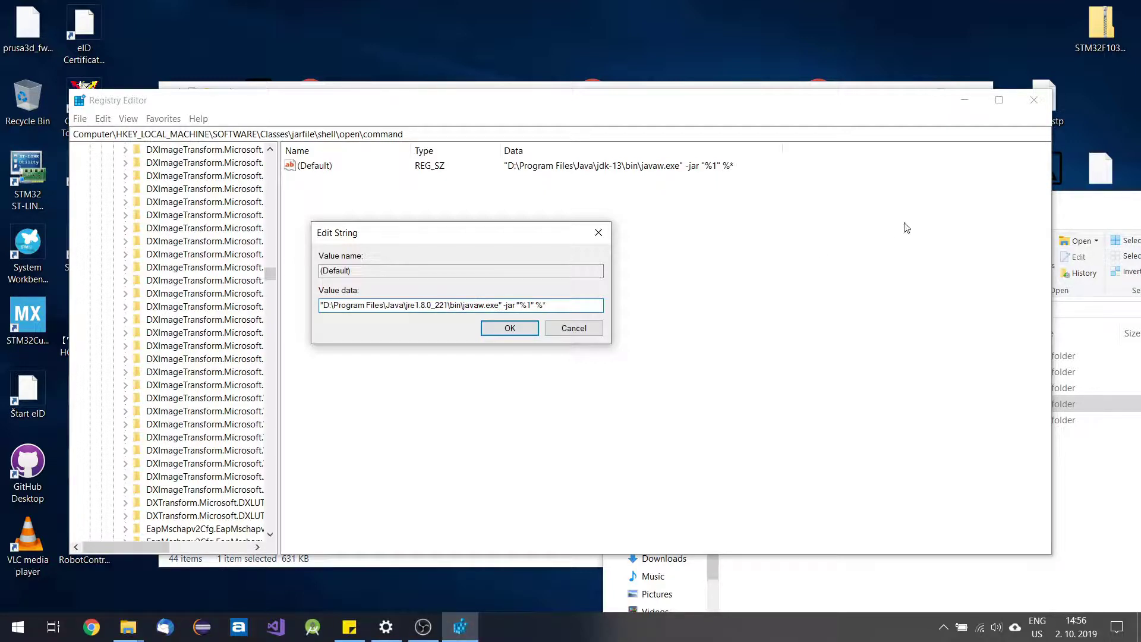
left_click_drag(1066, 213, 1077, 198)
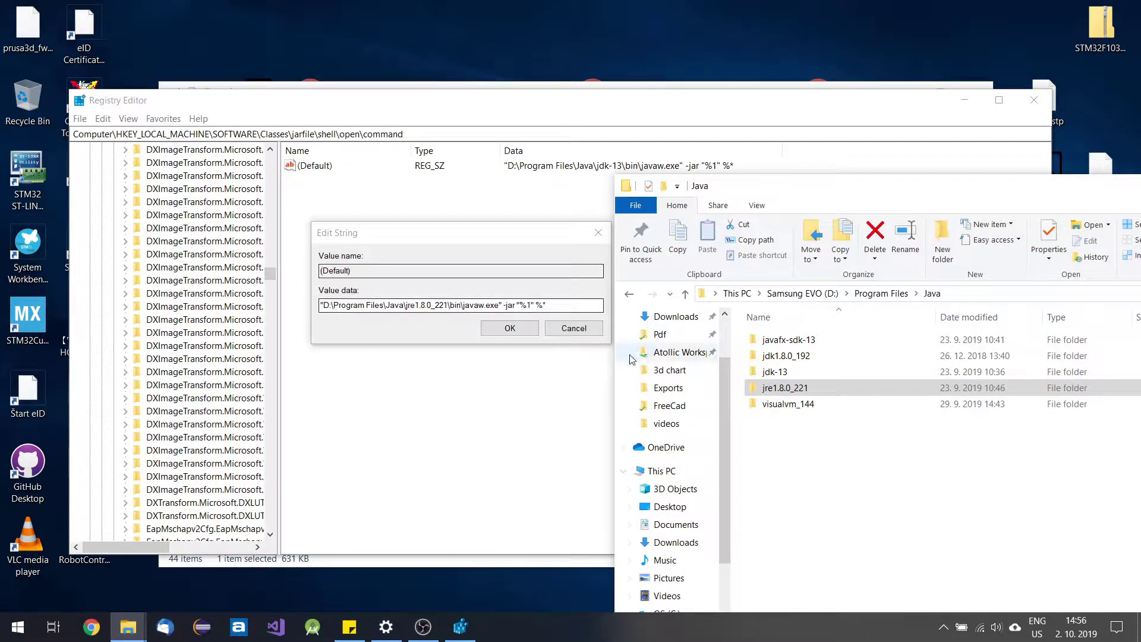
- Confirm javaw.exe exists in D:\Program Files\Java\jre1.8.0_221\bin, then return to Edit String
double_click(758, 392)
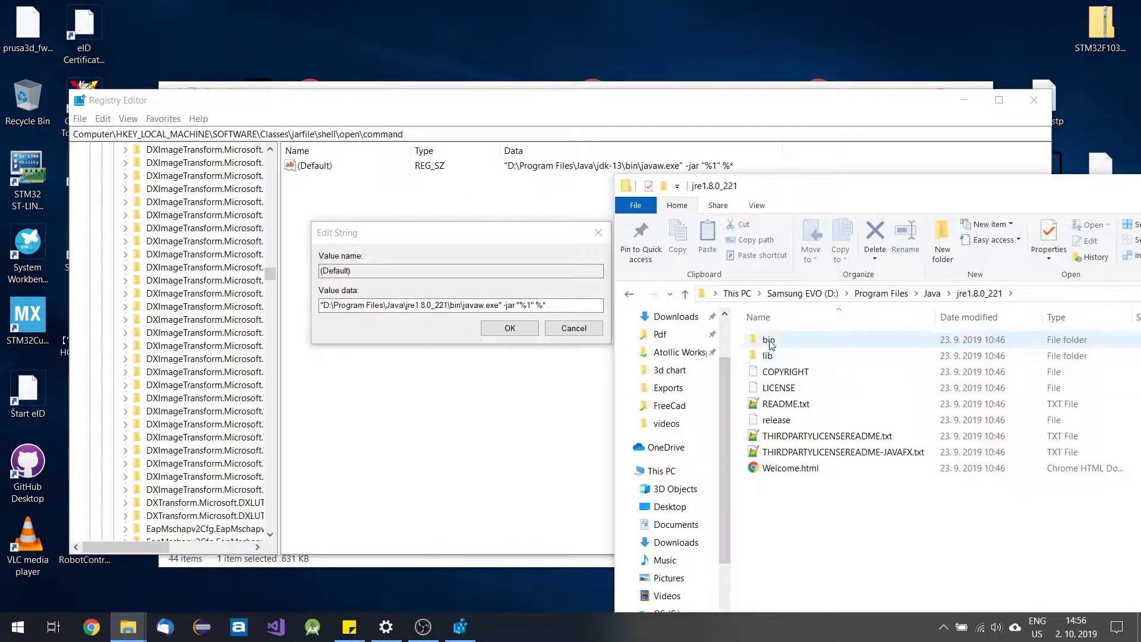
double_click(769, 340)
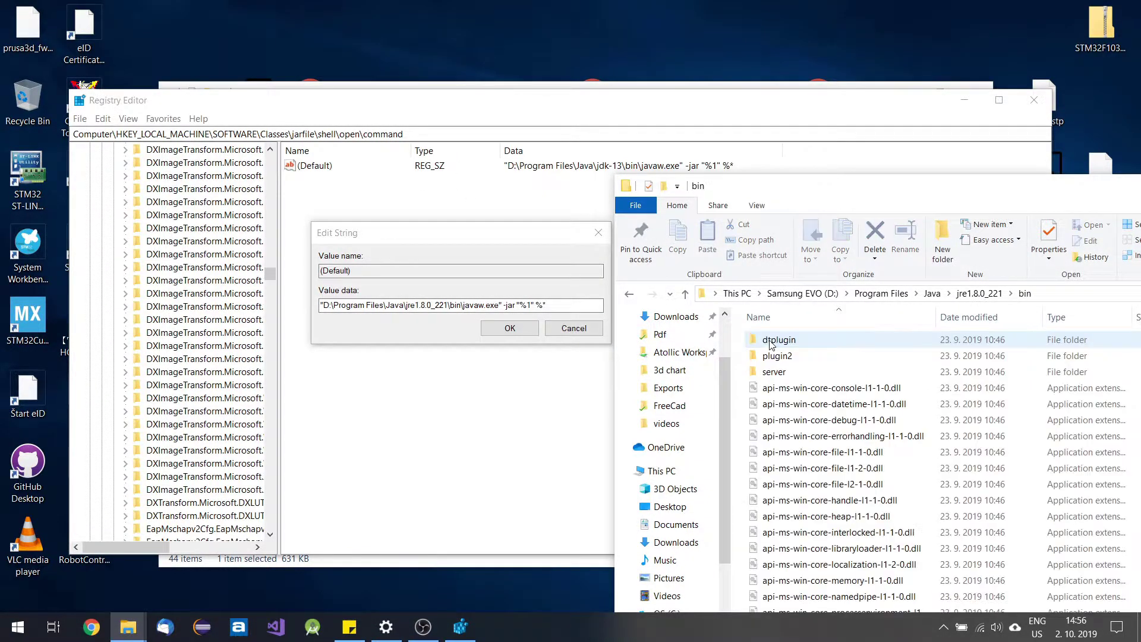
scroll(874, 395, "down", 9)
left_click(864, 398)
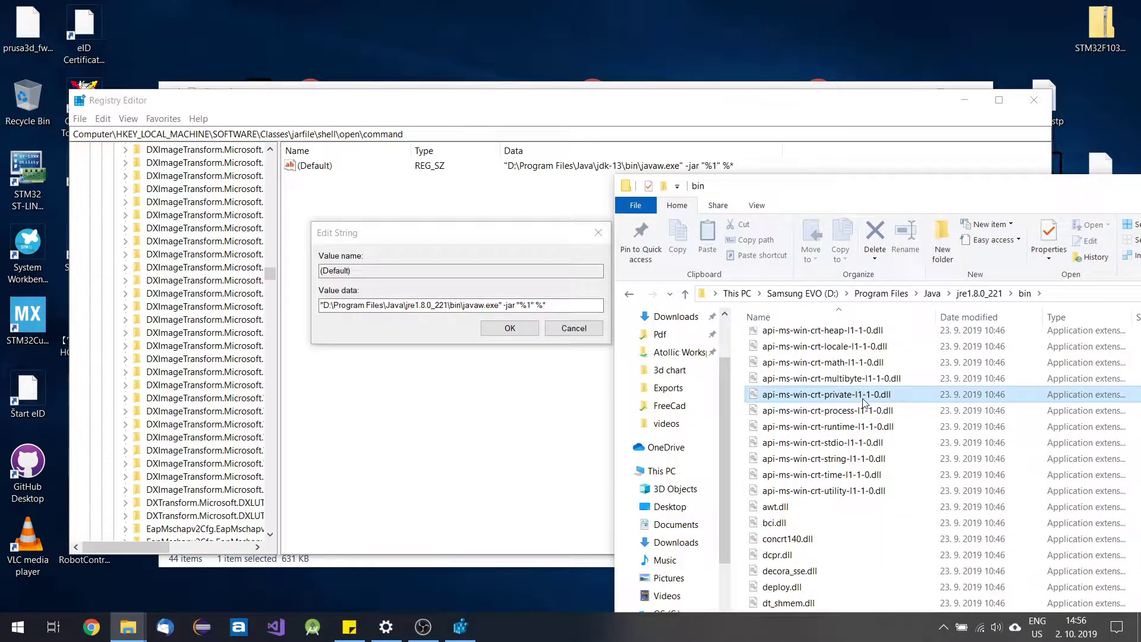
key("j")
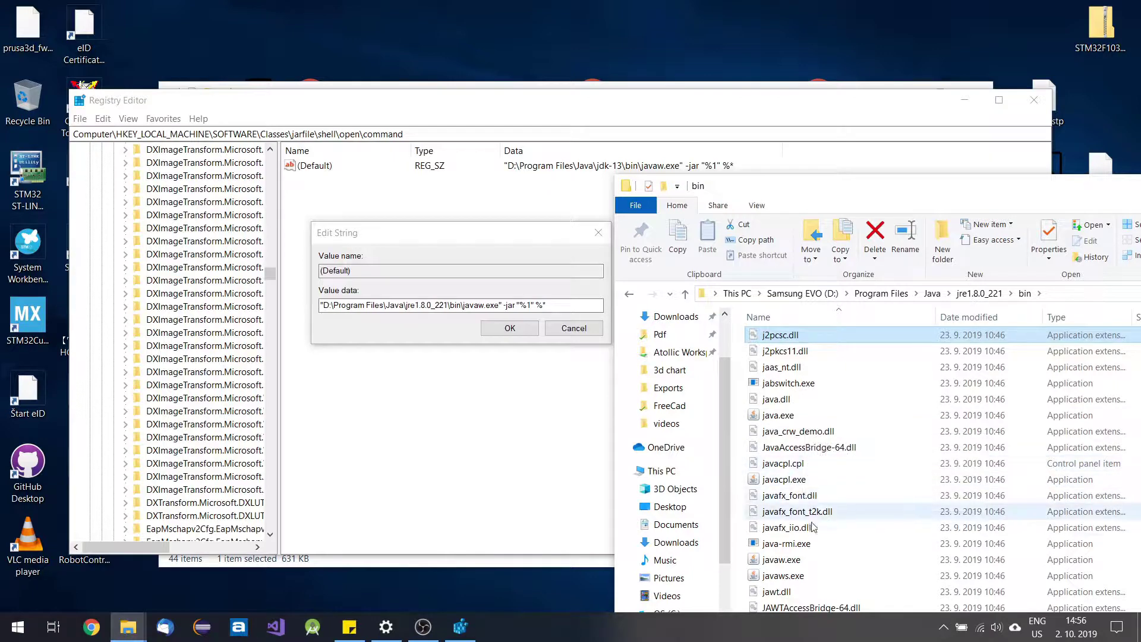
key("Down")
key("Down")
key("Down")
key("Down")
key("Down")
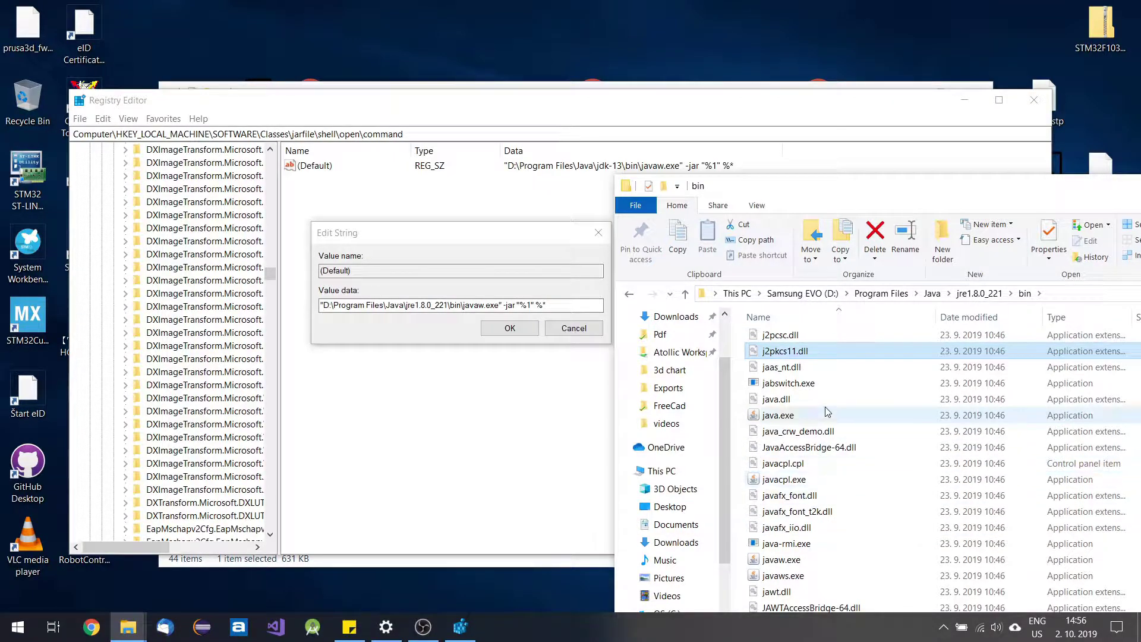
scroll(826, 411, "down", 2)
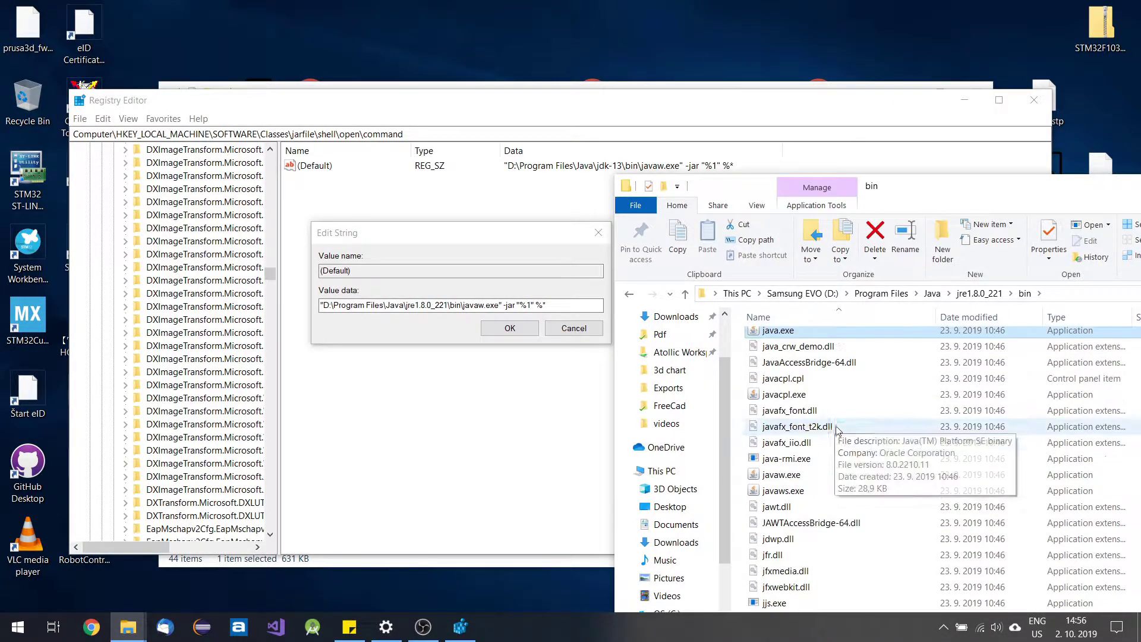
left_click(816, 479)
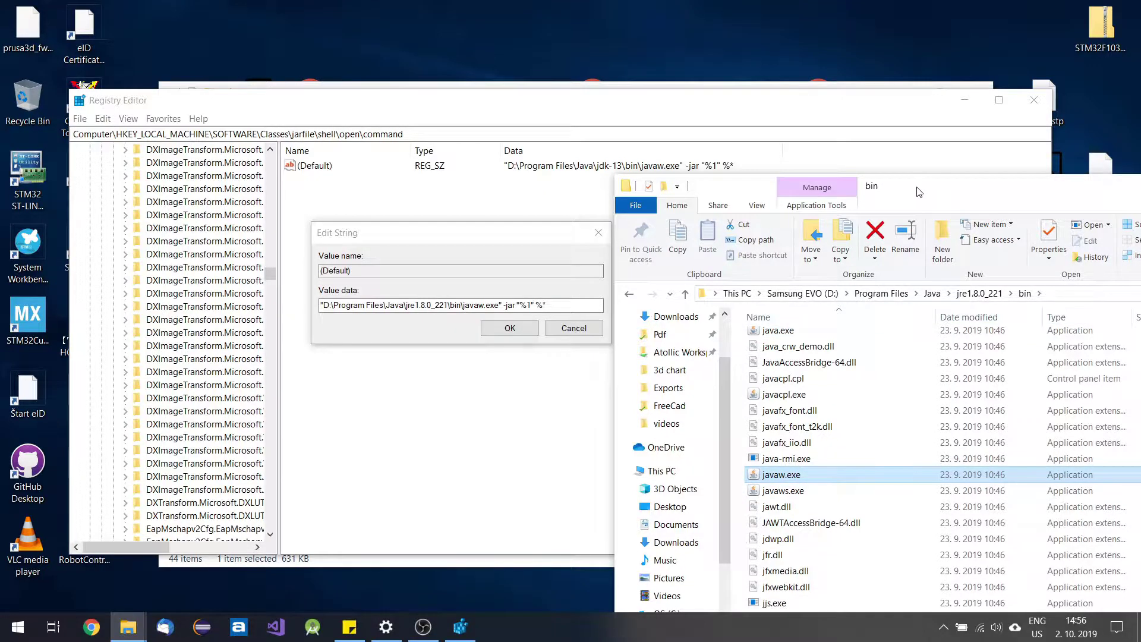
left_click_drag(918, 186, 921, 129)
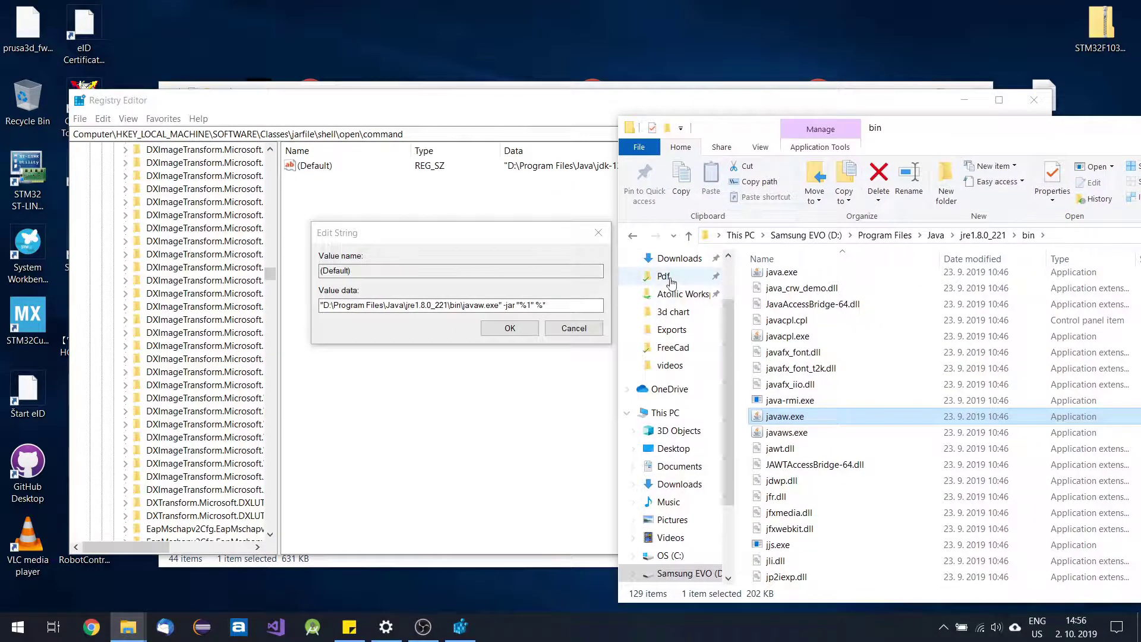
left_click_drag(513, 238, 518, 225)
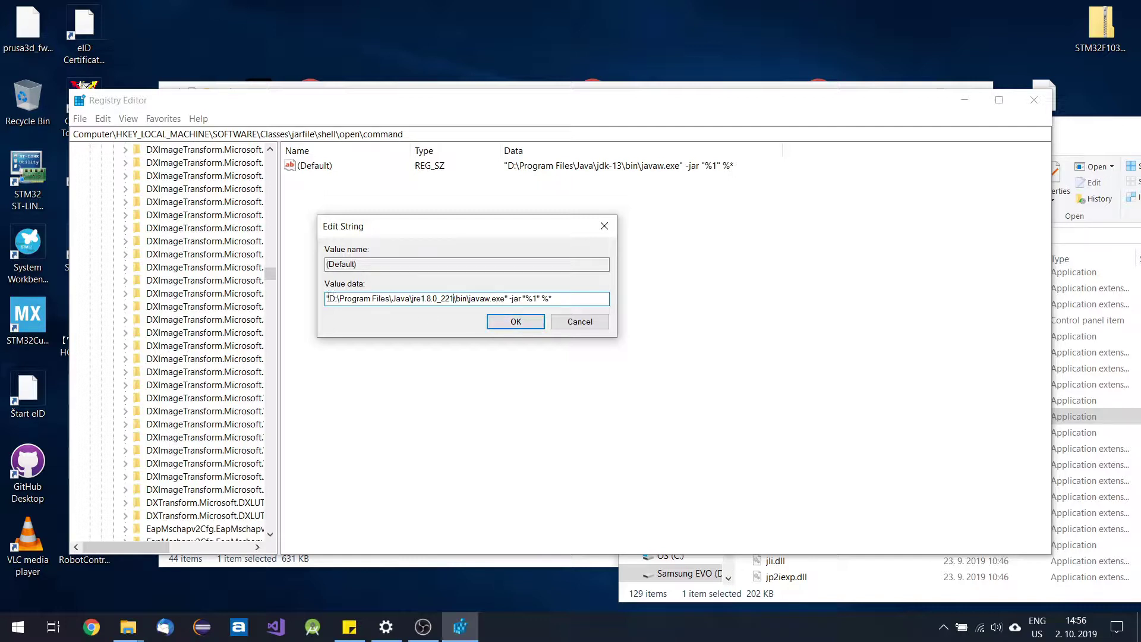
- Save the jre1.8.0_221 javaw.exe command for jar files and close Registry Editor
left_click_drag(328, 298, 506, 305)
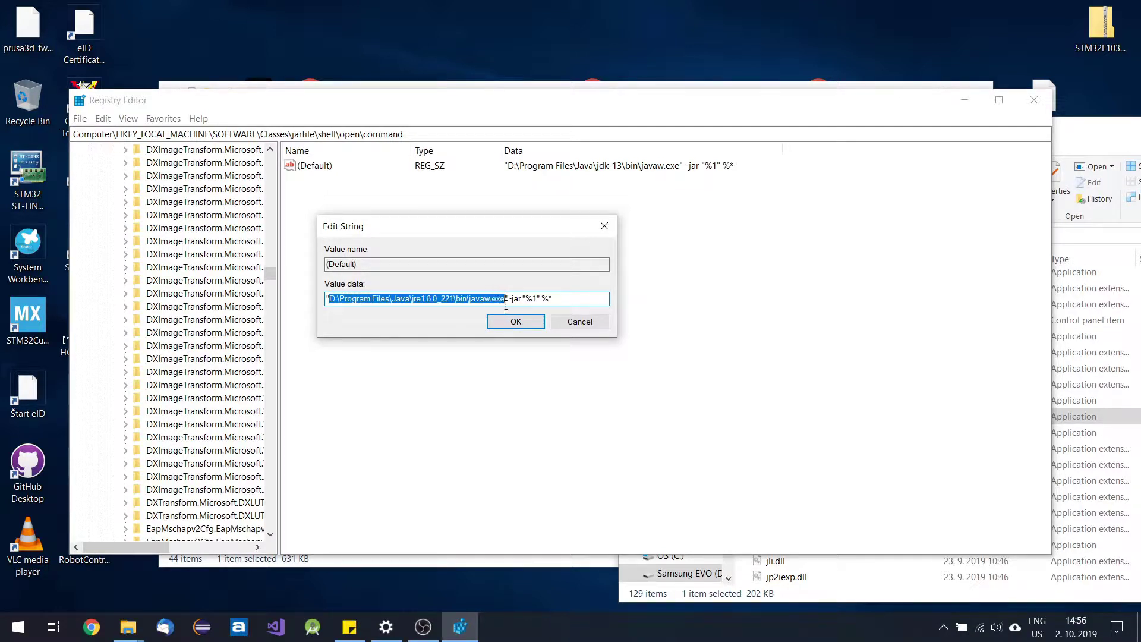
left_click(578, 301)
left_click(526, 322)
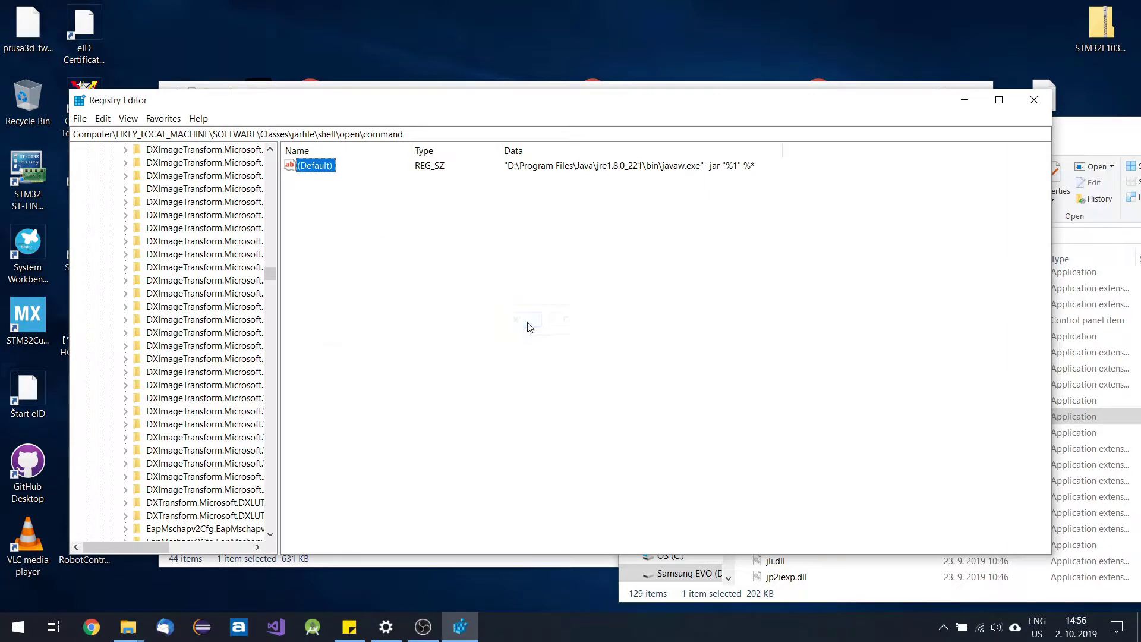
left_click(1031, 101)
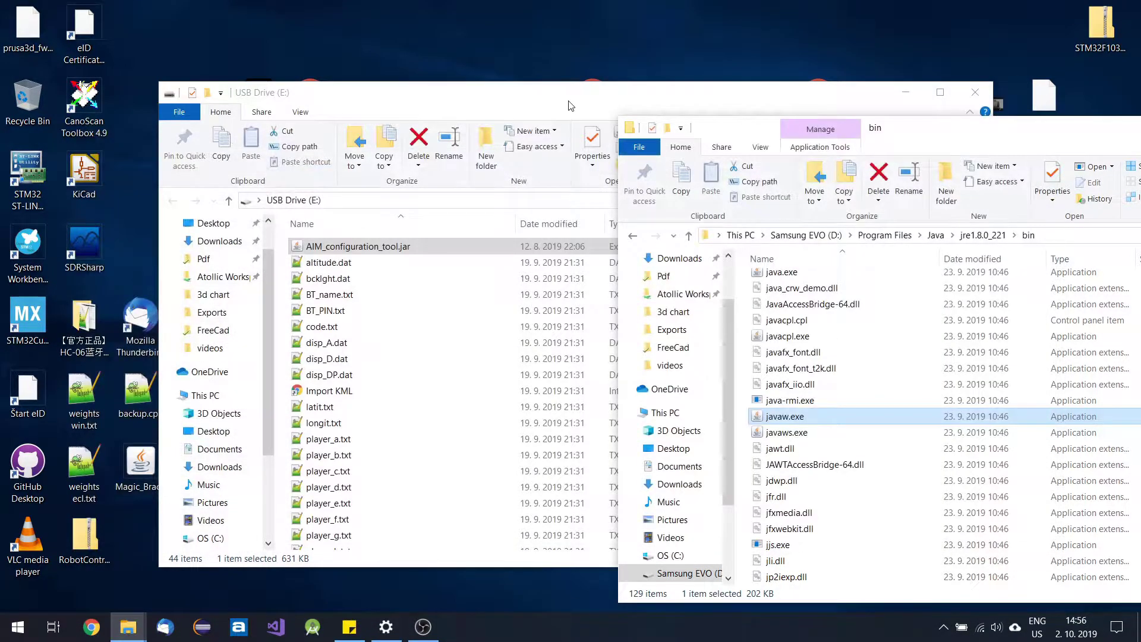
- Close the Java bin window and launch AIM_configuration_tool.jar from USB Drive (E:)
left_click_drag(567, 100, 552, 81)
left_click(994, 137)
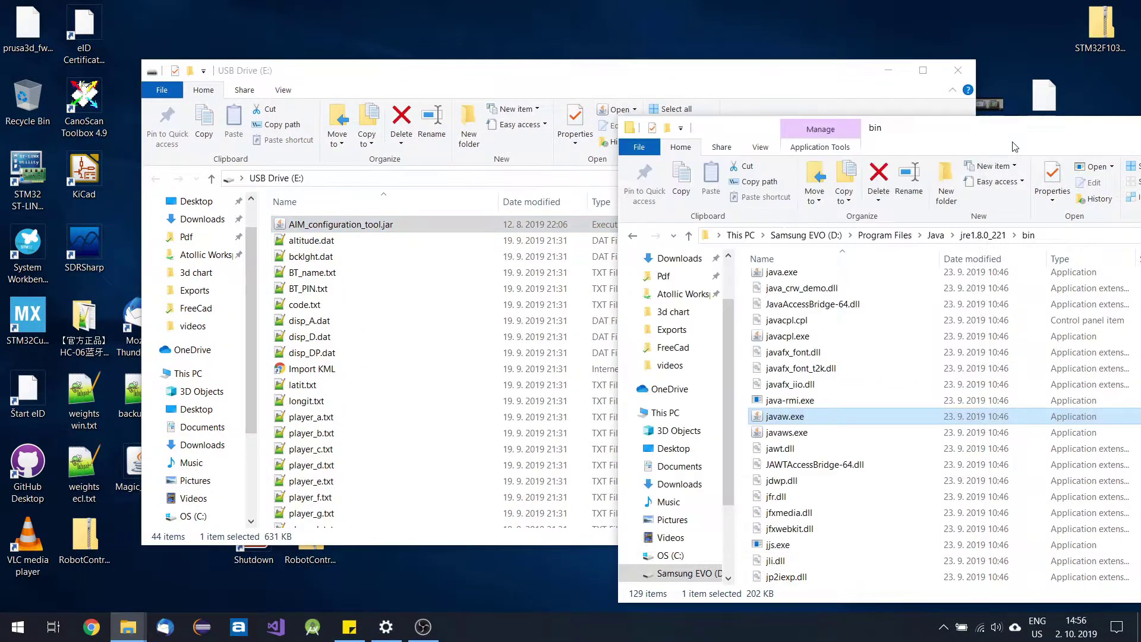
left_click_drag(944, 124, 522, 136)
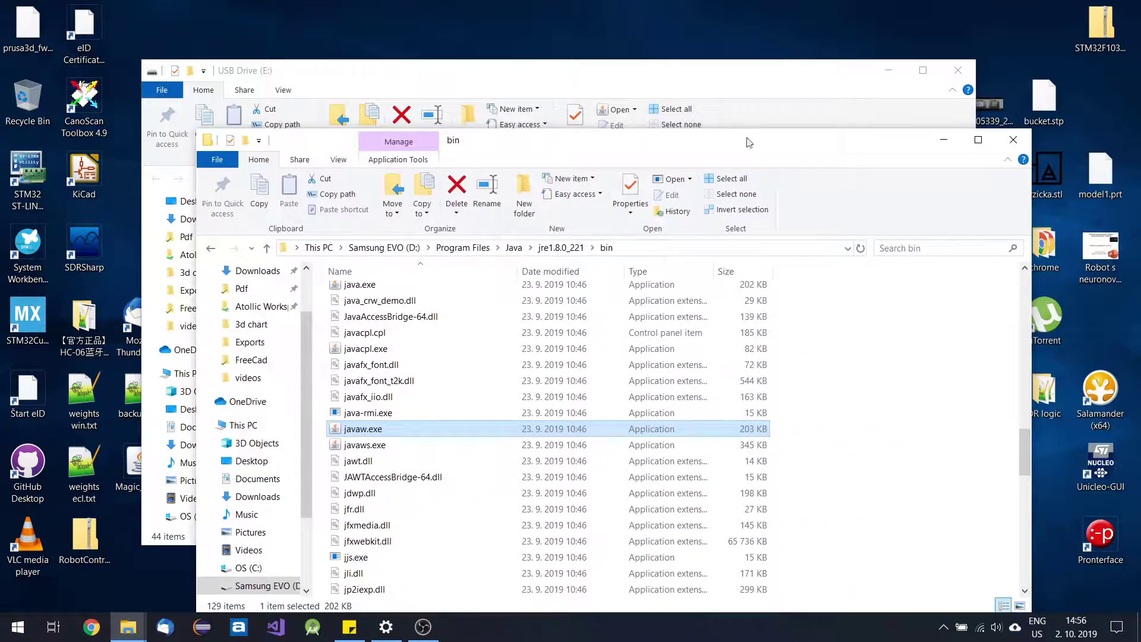
left_click(1004, 140)
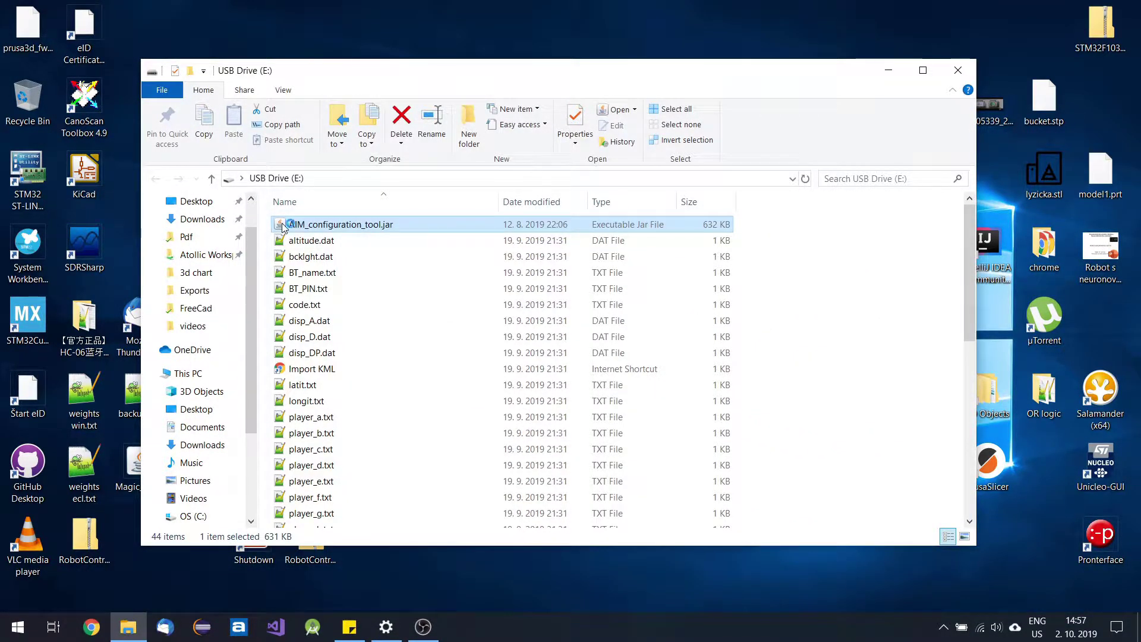
double_click(640, 224)
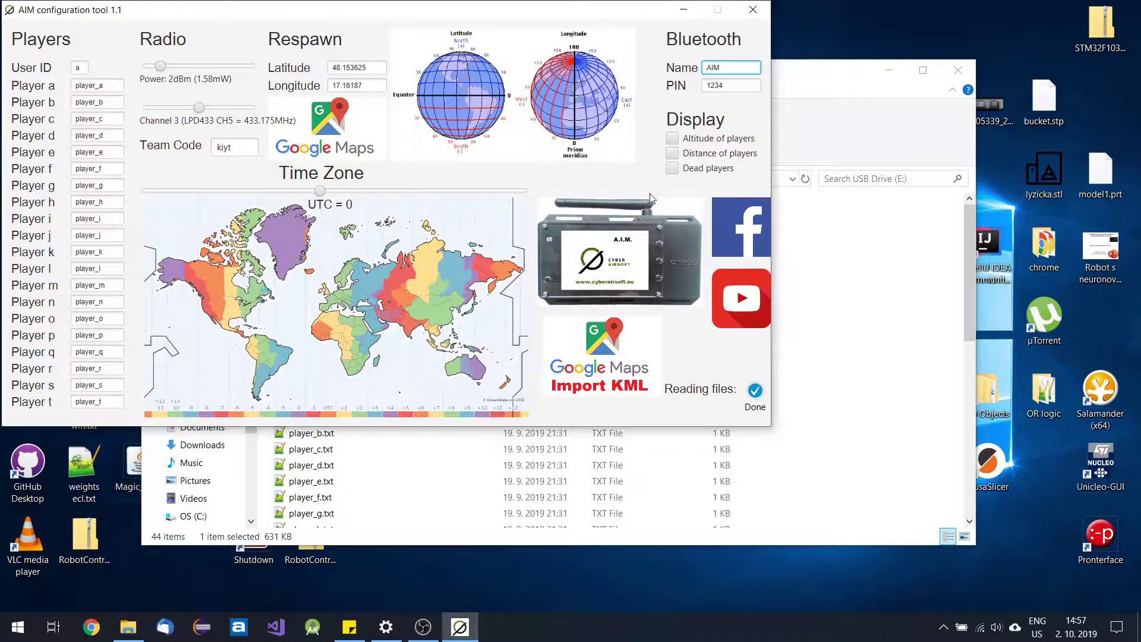
- Set radio power to 20dBm (100mW) and Channel 4 (433.225MHz), then select team code kiyt
left_click_drag(615, 10, 791, 100)
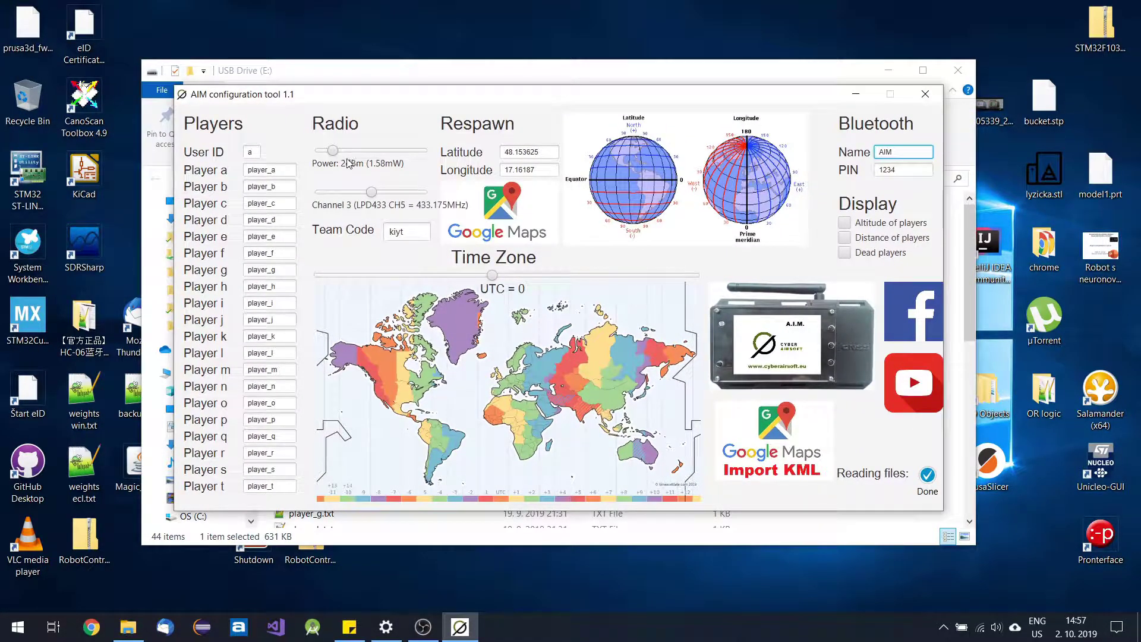
left_click_drag(421, 104, 451, 165)
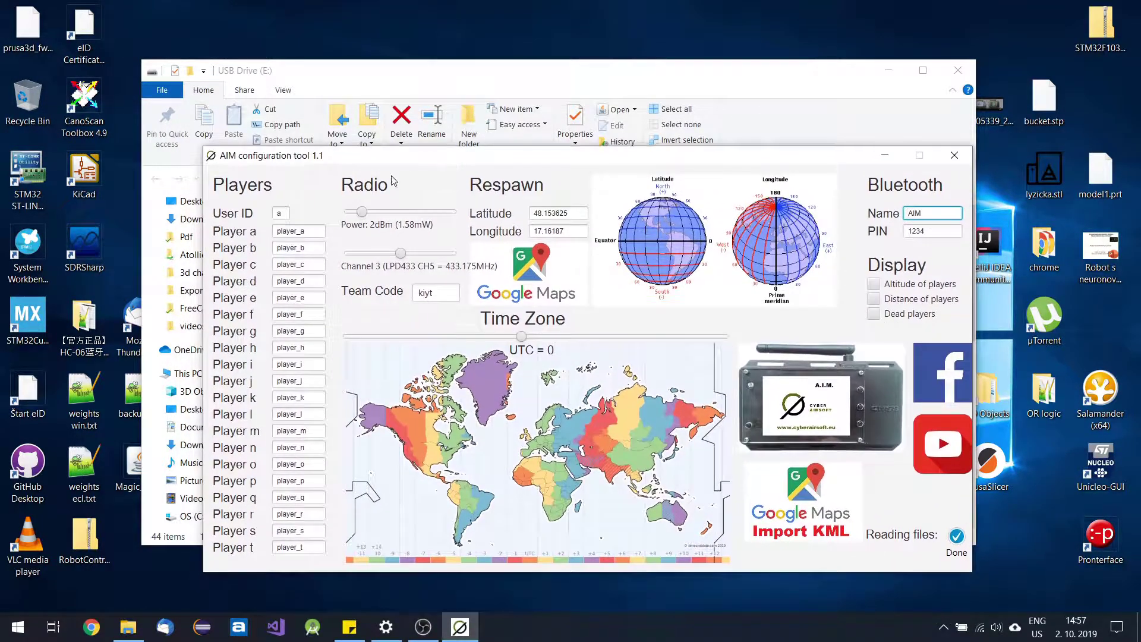
left_click(364, 215)
mouse_move(390, 213)
left_mouse_down()
mouse_move(409, 214)
mouse_move(393, 218)
left_mouse_up()
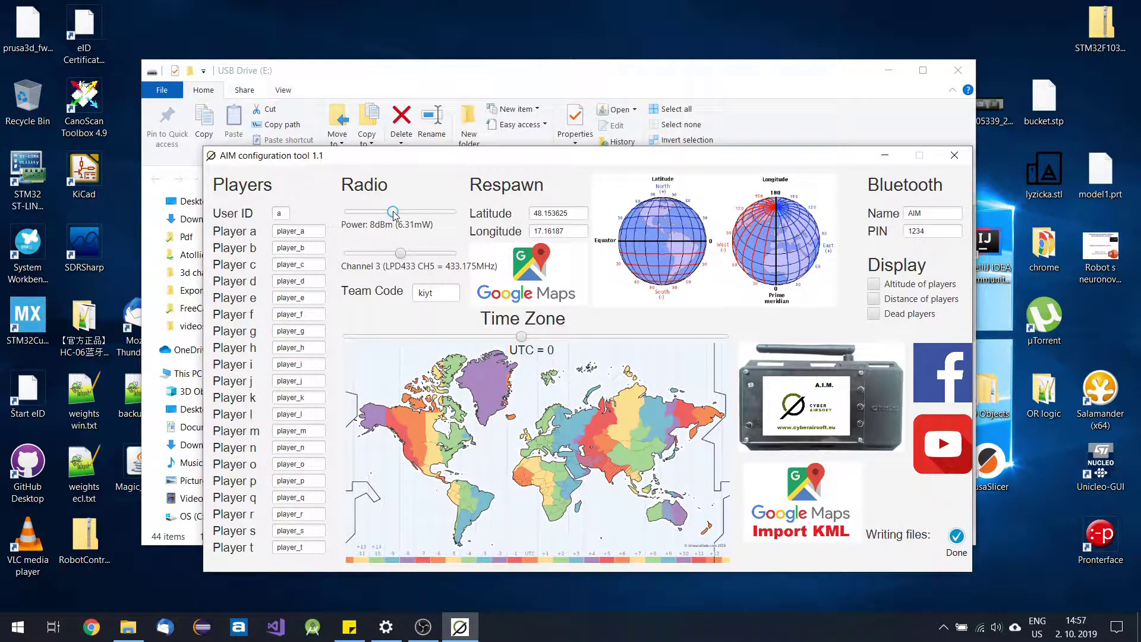
left_click_drag(394, 215, 458, 214)
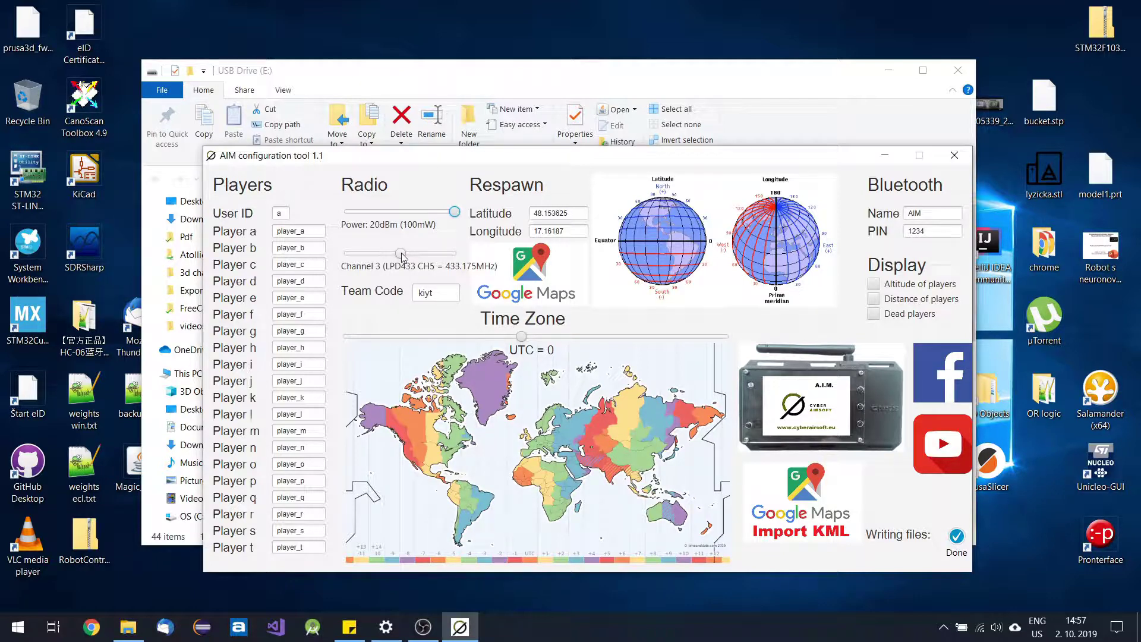
mouse_move(402, 257)
left_mouse_down()
mouse_move(446, 257)
mouse_move(342, 256)
mouse_move(418, 256)
left_mouse_up()
left_click_drag(445, 293, 365, 289)
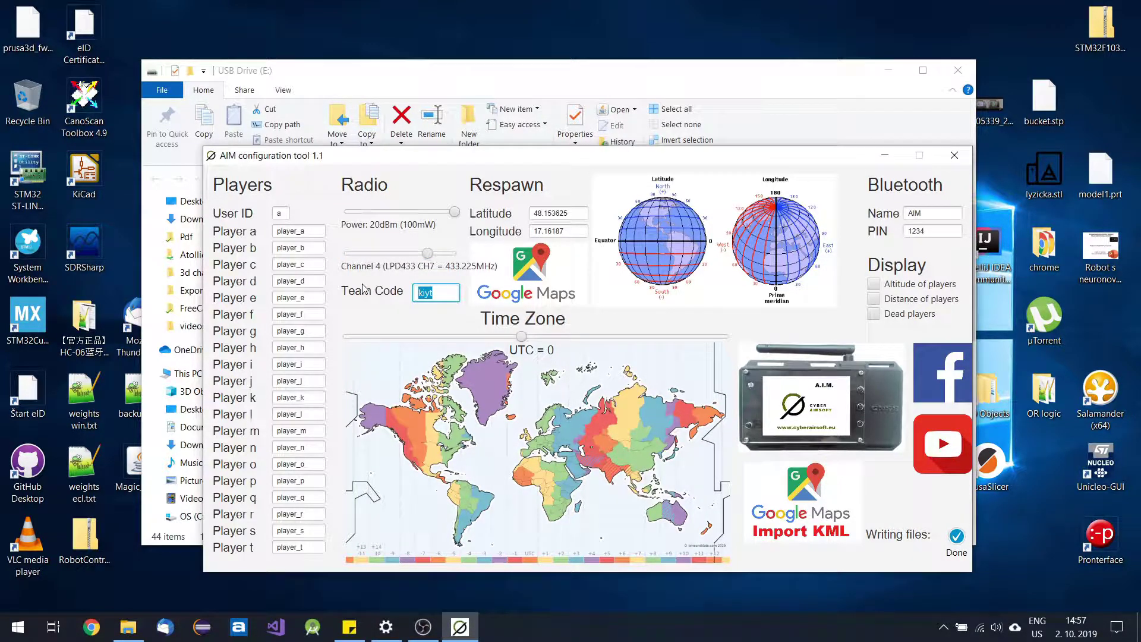
- Enter team code ASDF, select the User ID value, and type names for Player a and Player b
type("ASDF")
double_click(287, 213)
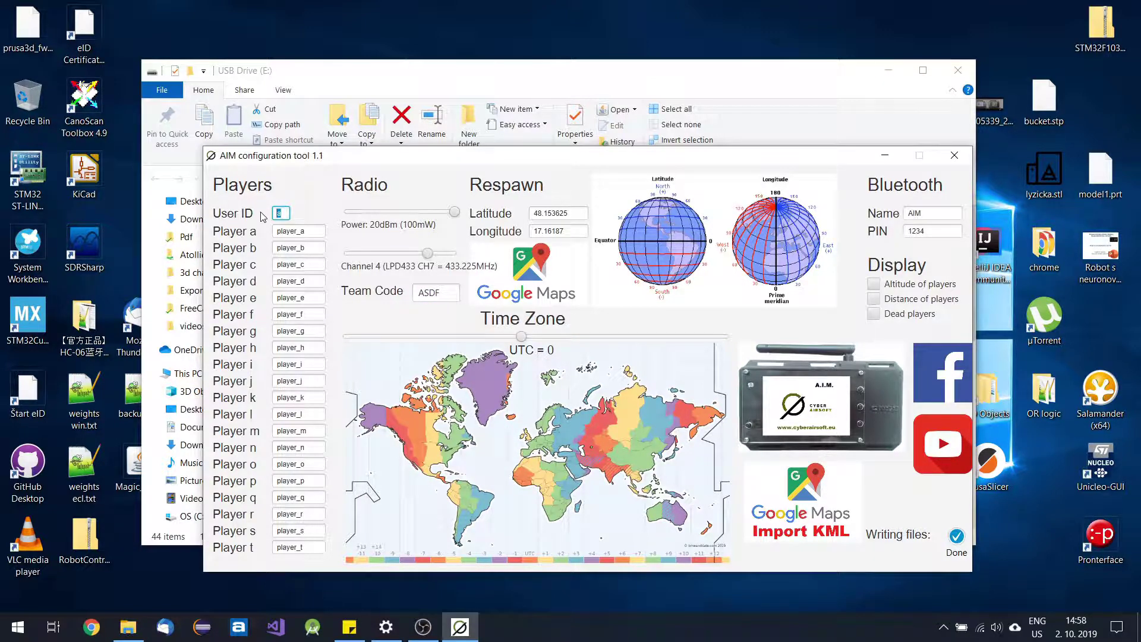
double_click(319, 235)
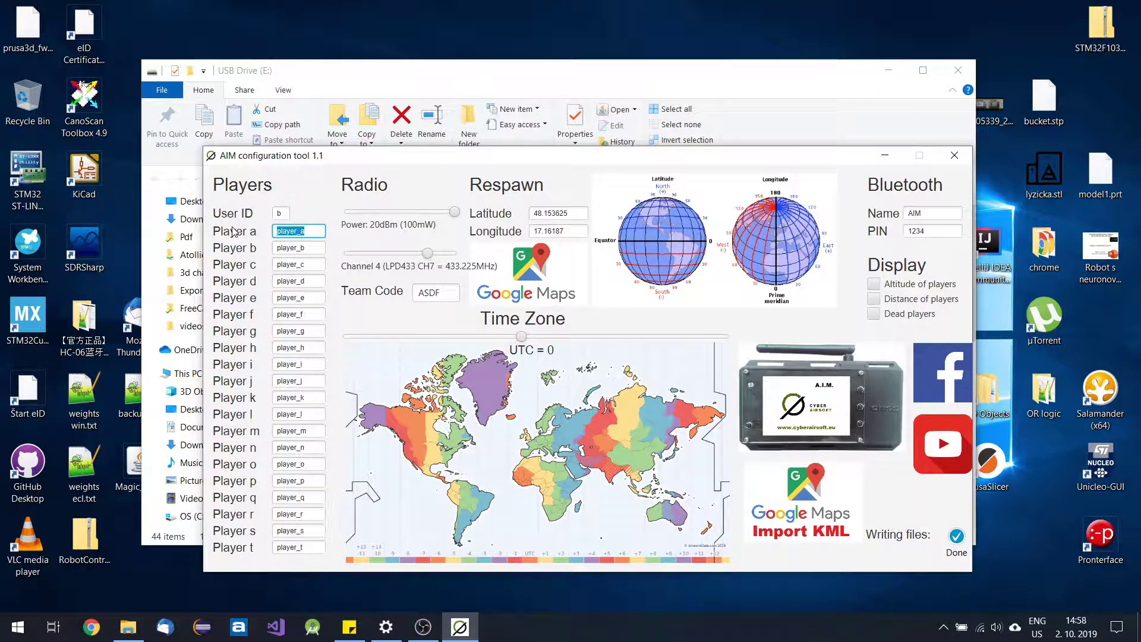
type("Martin")
key("Tab")
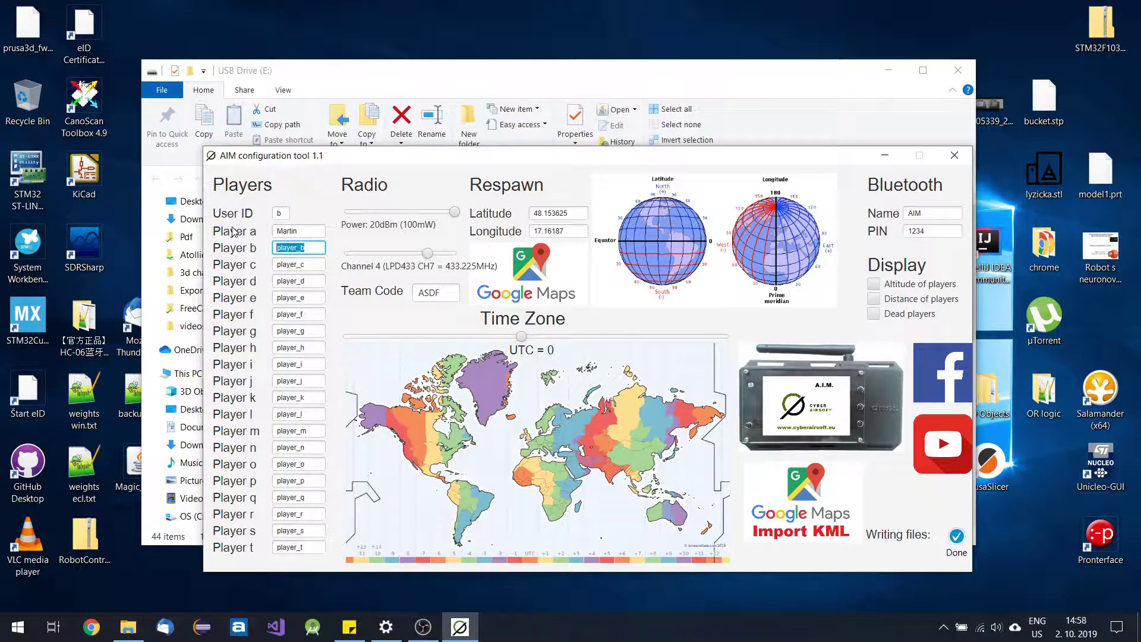
type("Viktor")
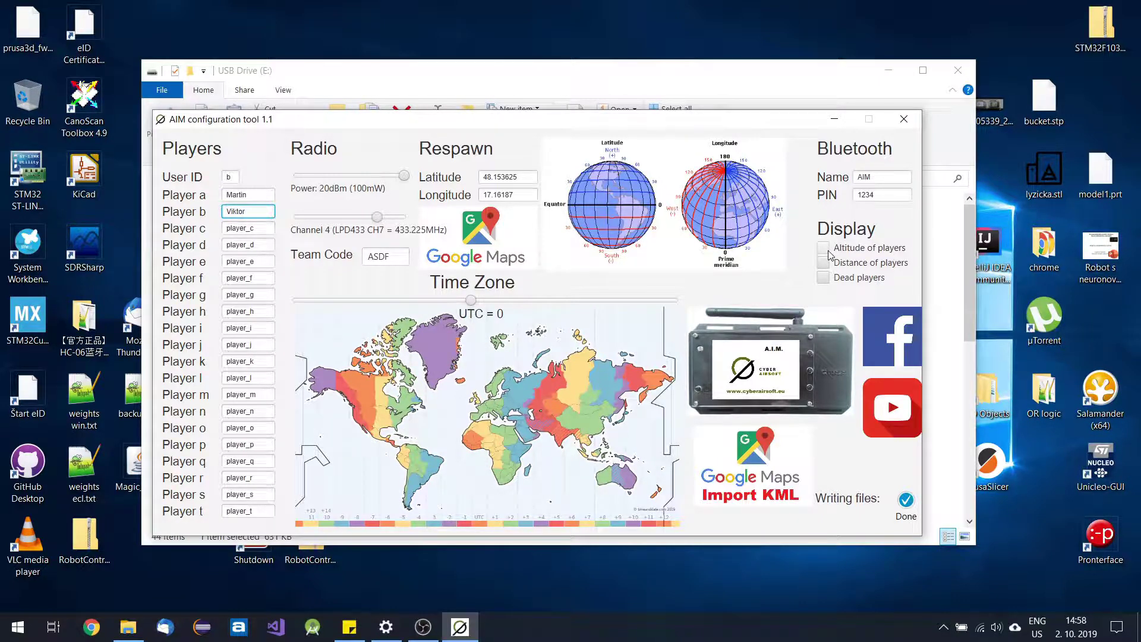
- Turn on the Altitude, Distance and Dead players display options
left_click(826, 252)
left_click(824, 265)
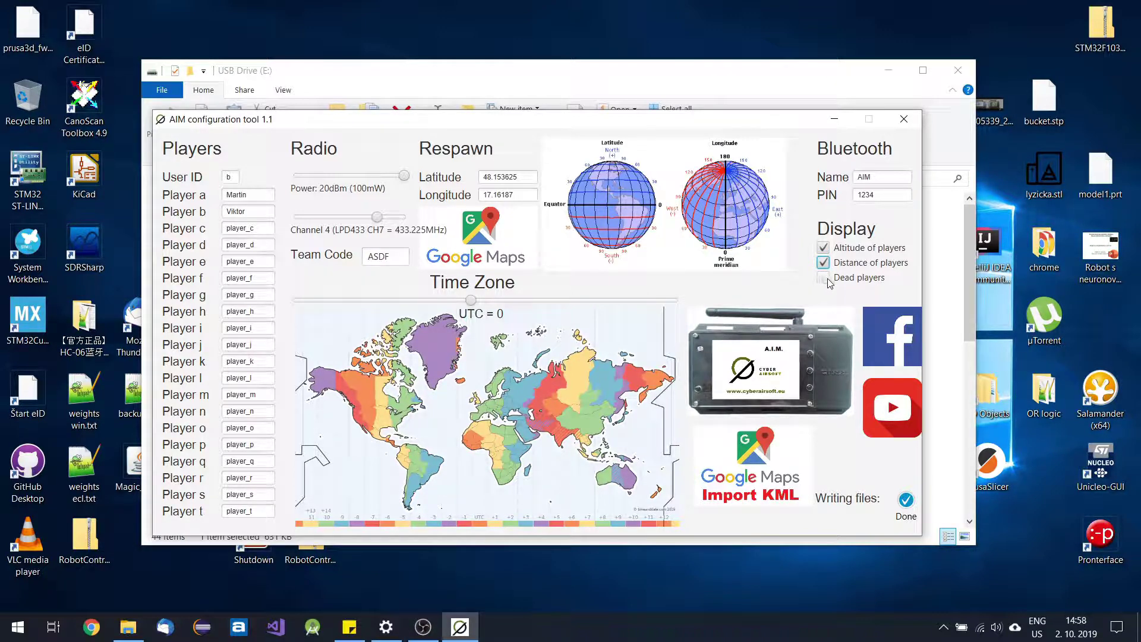
left_click(824, 280)
- Set the time zone slider to UTC = 2 and close the configuration tool
left_click_drag(717, 128, 726, 121)
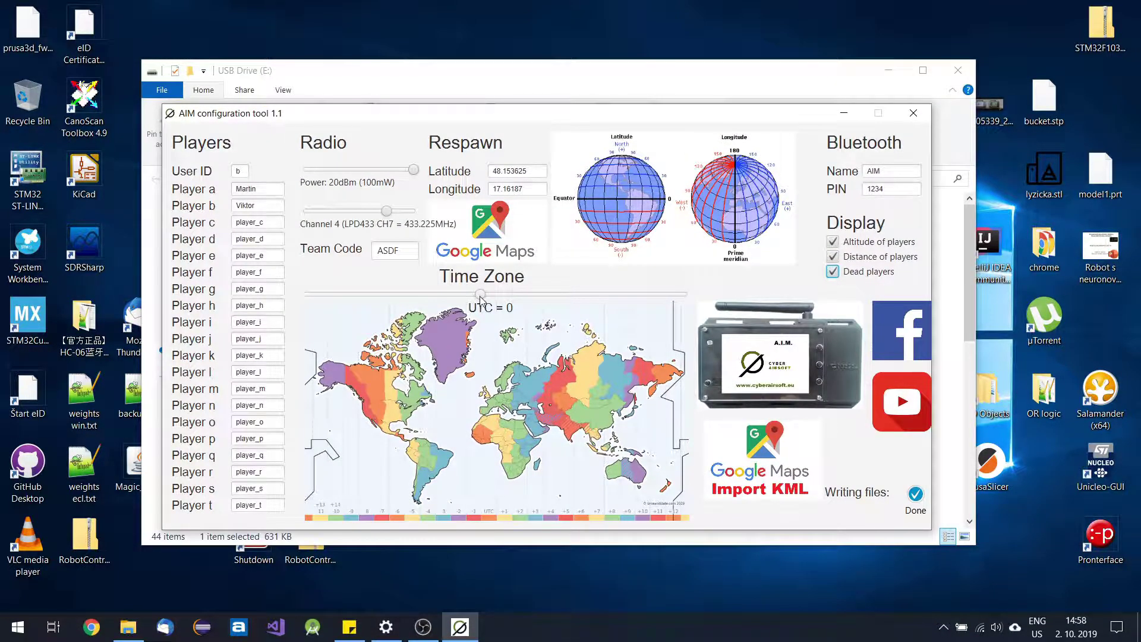
left_click_drag(480, 297, 509, 296)
left_click(913, 115)
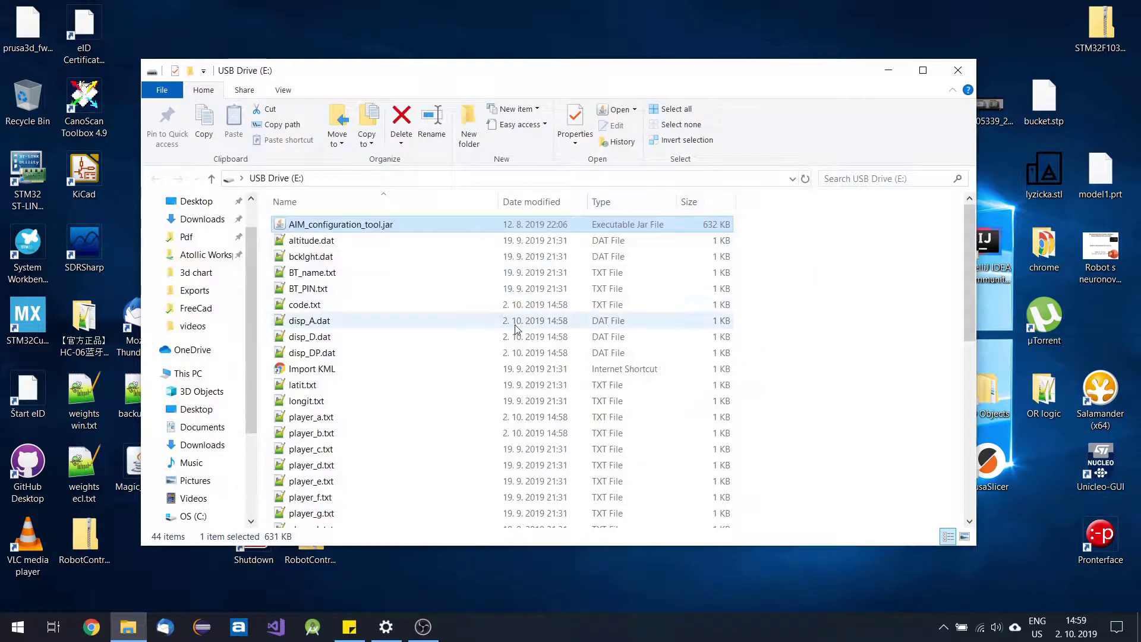
- View player_a.txt in Notepad++ to check its saved player name, then close it
double_click(327, 420)
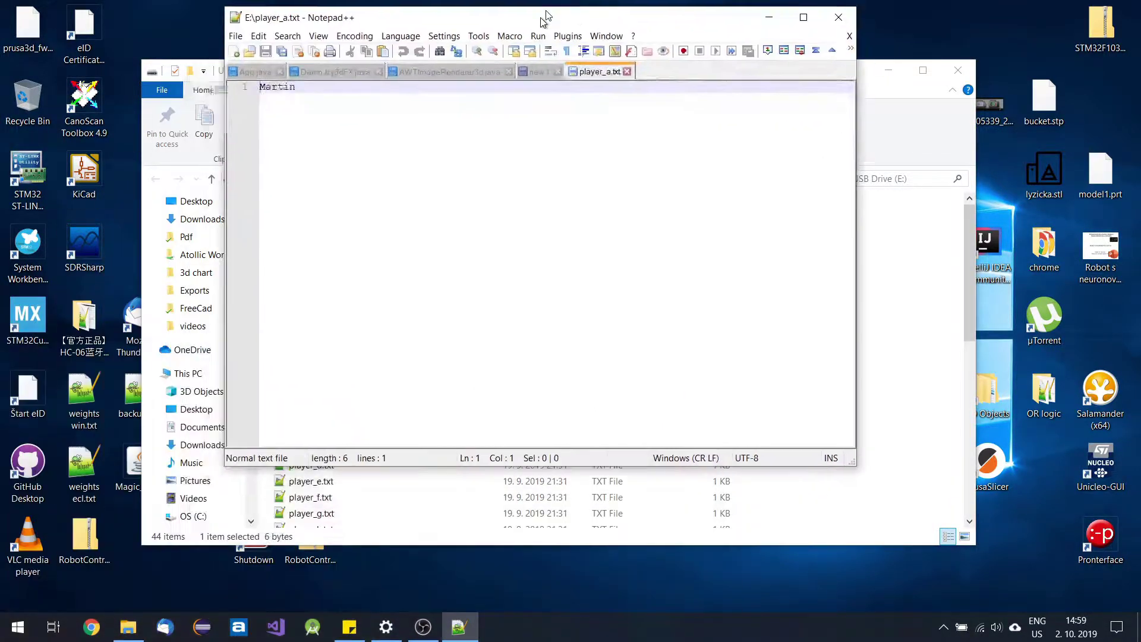
double_click(549, 9)
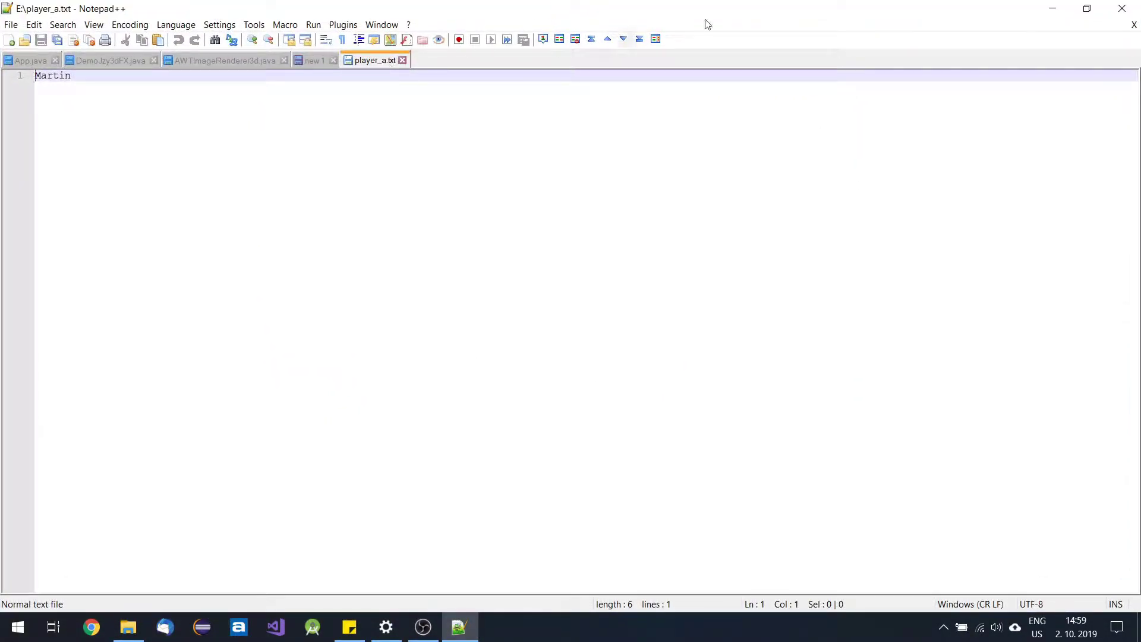
left_click(1122, 9)
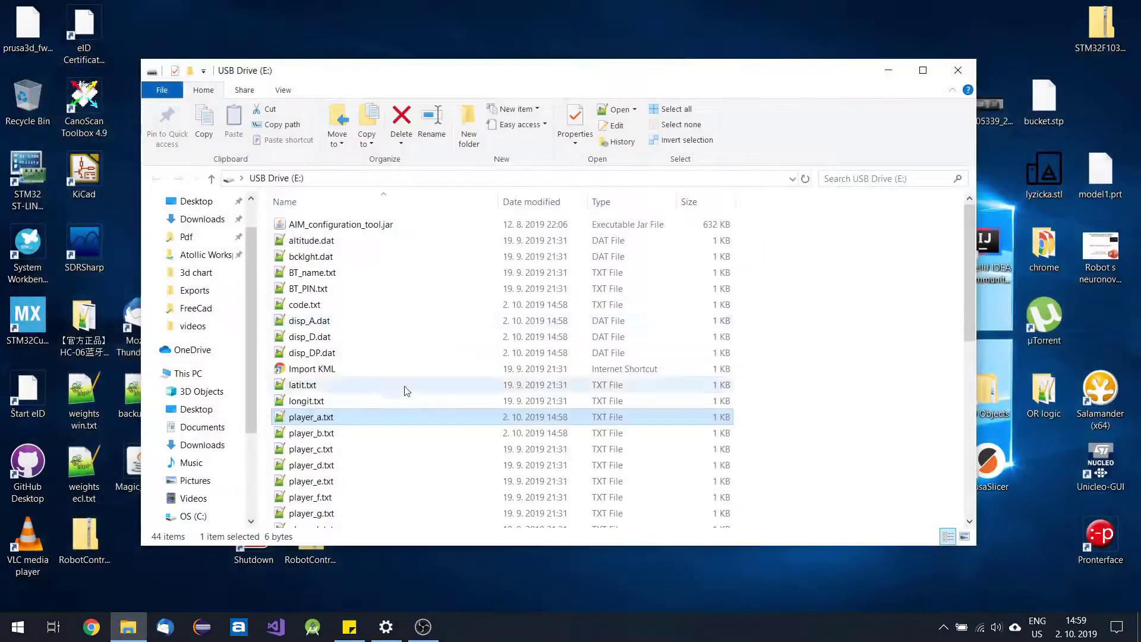
- Check player_b.txt's saved name, close Notepad++, and close the USB Drive folder window
double_click(310, 432)
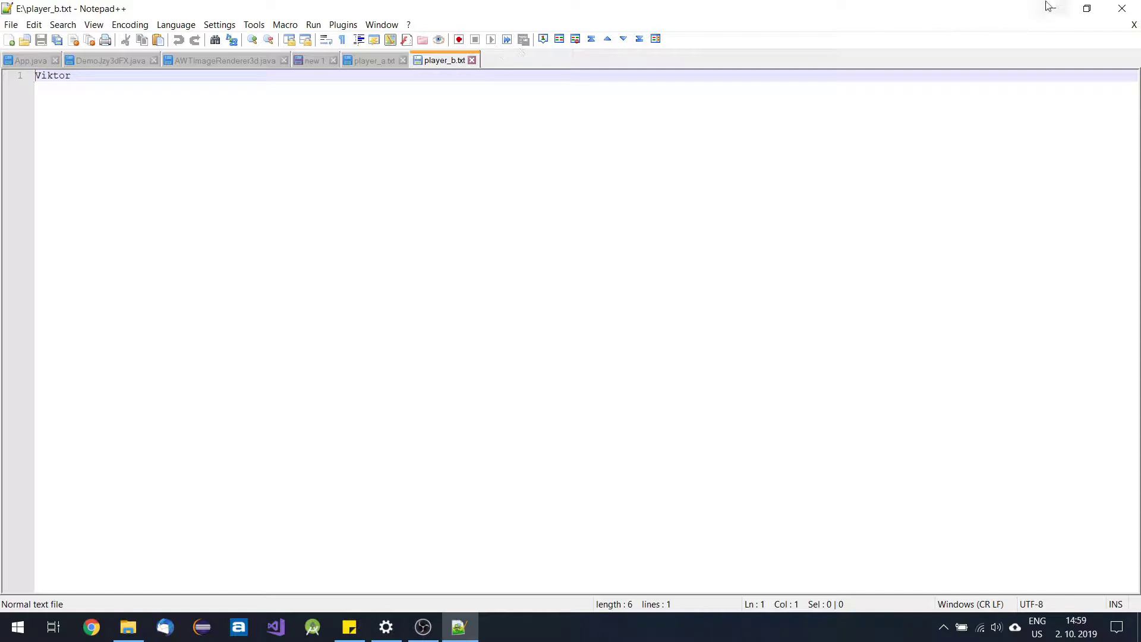
left_click(1123, 11)
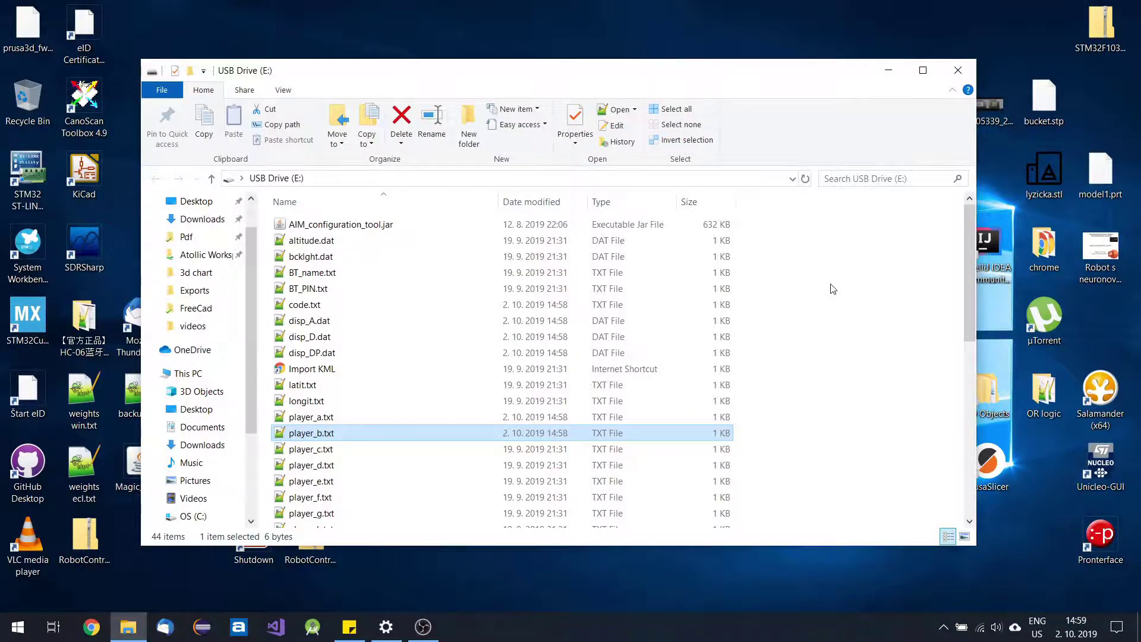
left_click(956, 71)
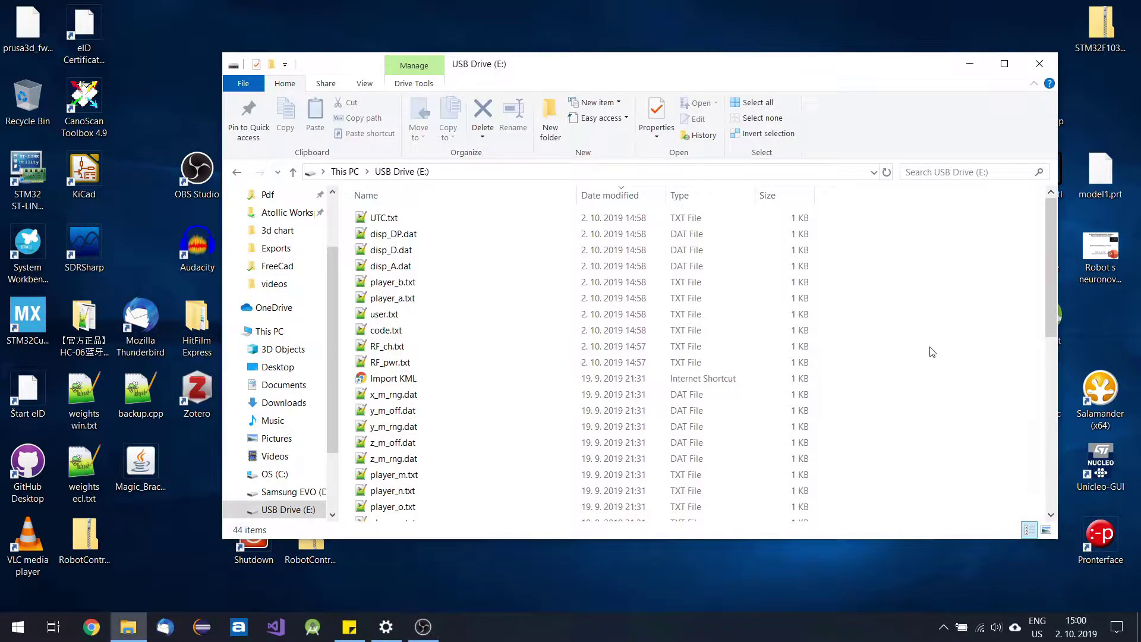
- Select all 44 files on USB Drive (E:), permanently delete them, and start Google Chrome
scroll(928, 362, "down", 3)
scroll(891, 390, "down", 4)
scroll(892, 390, "down", 2)
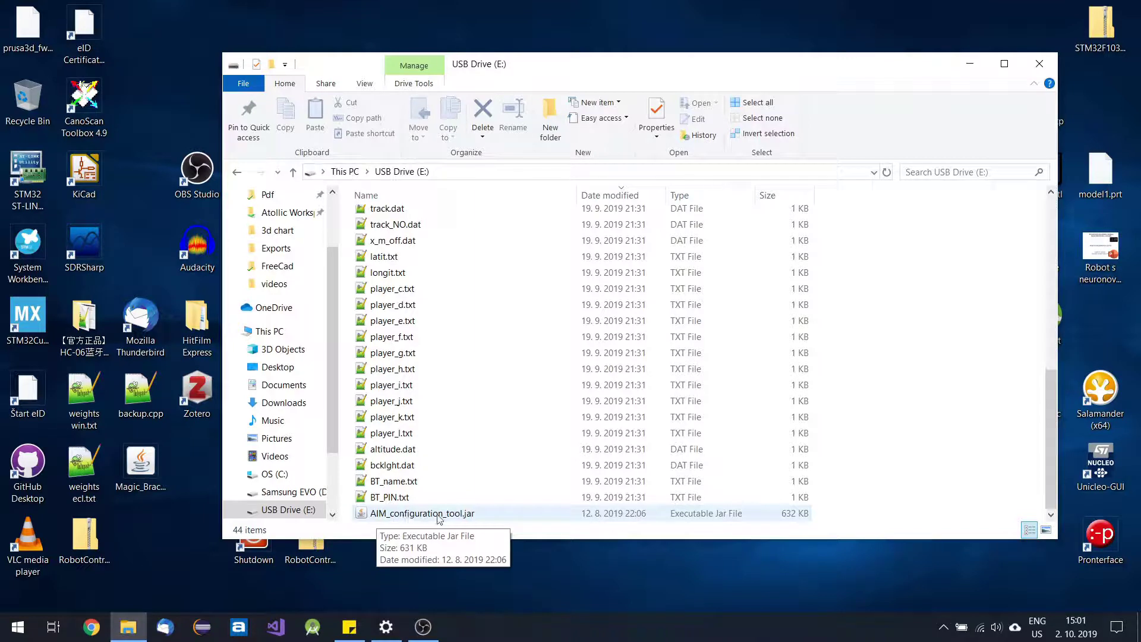
key("ctrl+a")
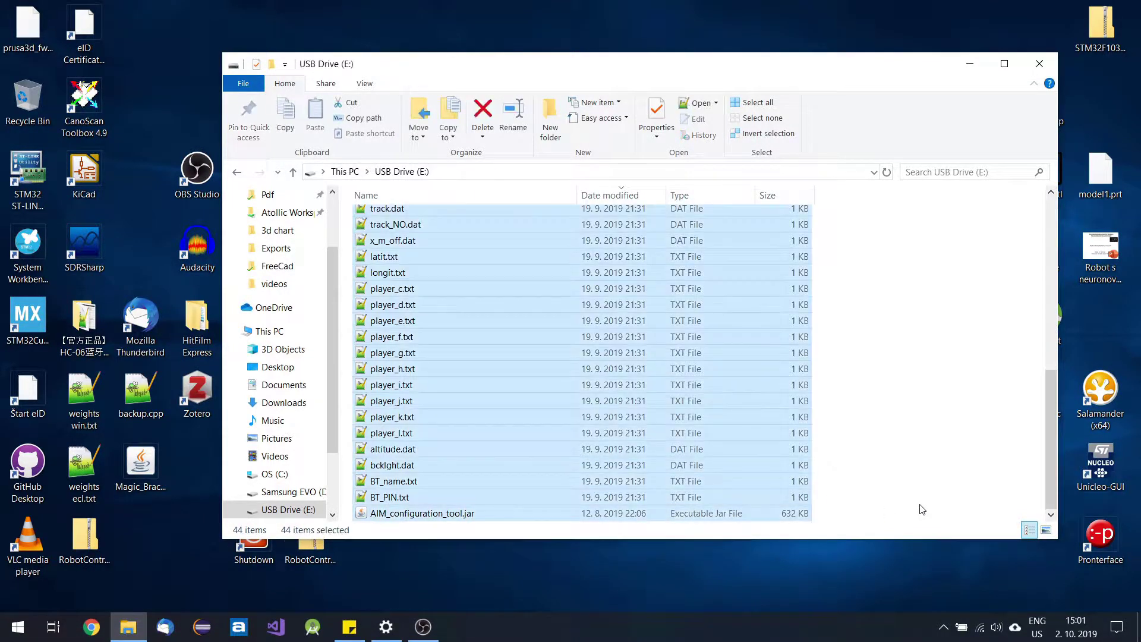
key("Delete")
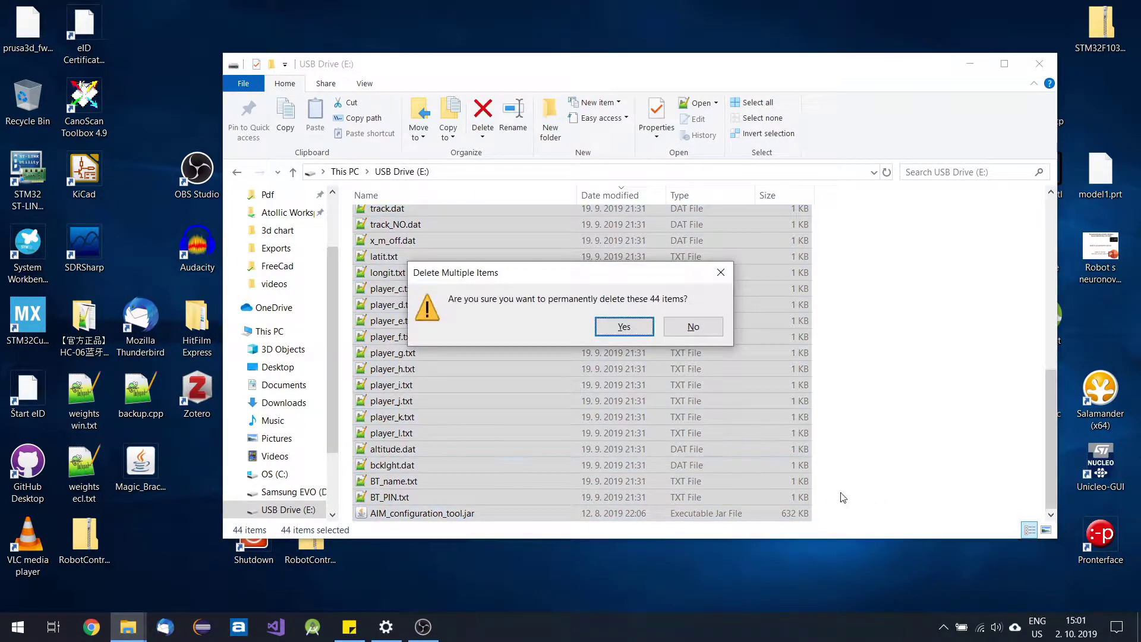
left_click(629, 329)
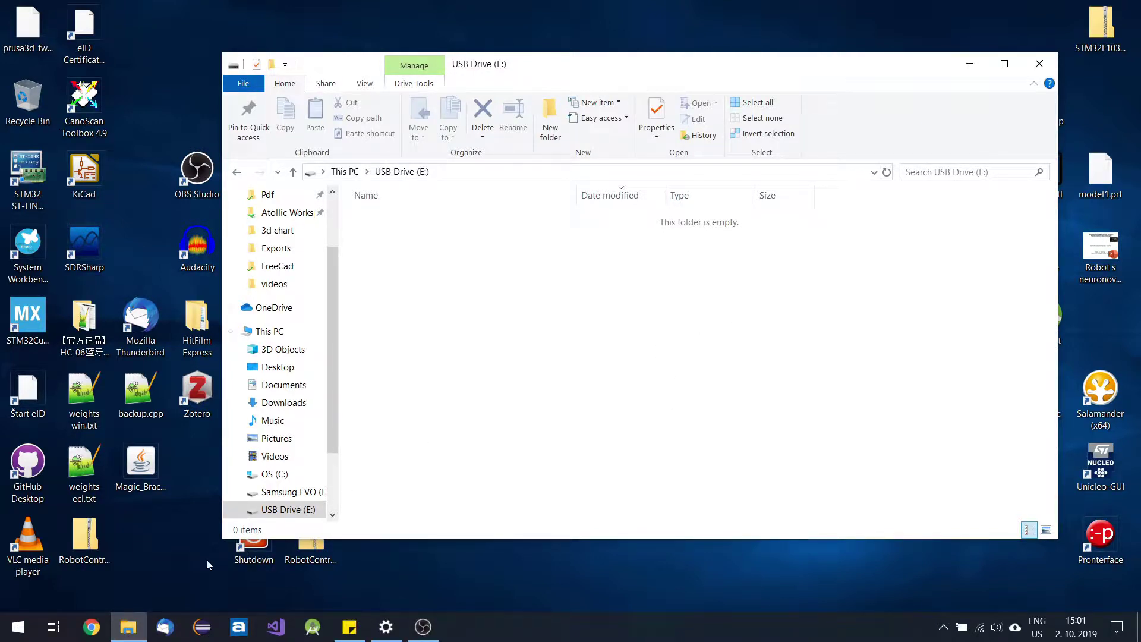
left_click(91, 627)
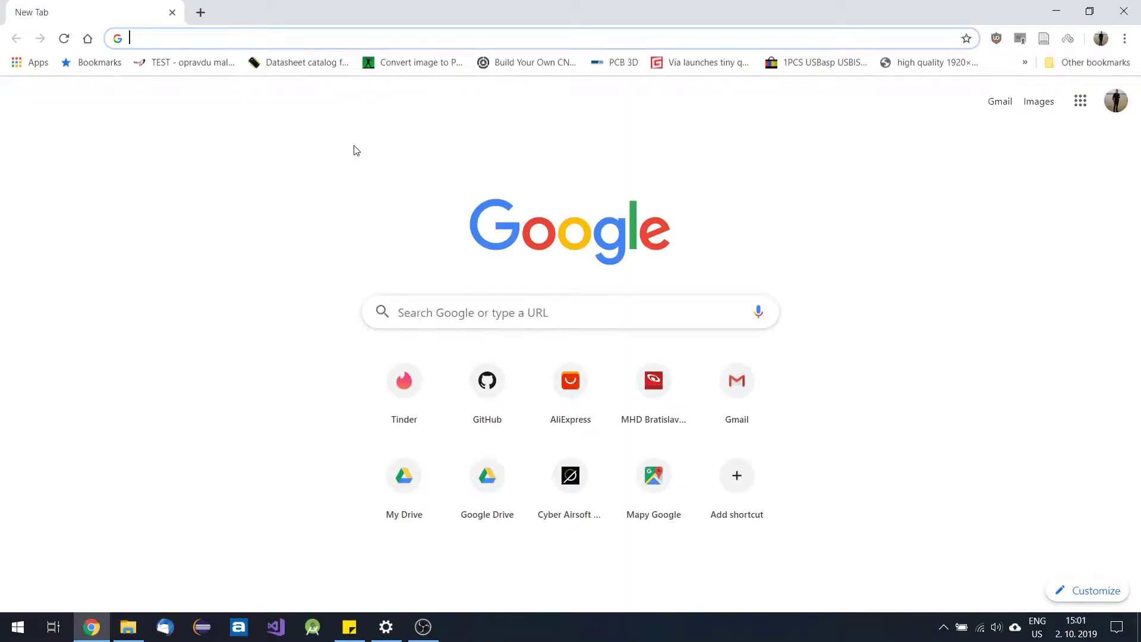
- Go to cyberairsoft.eu Support > Downloads, download the AIM configuration tool zip and open it
type("cy")
key("Return")
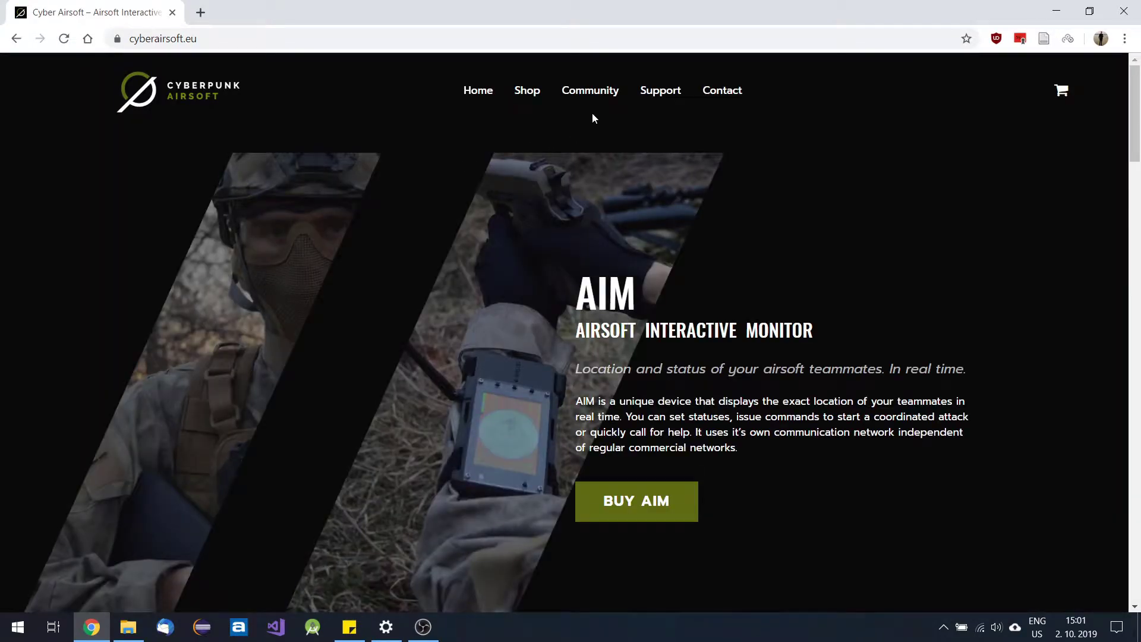
left_click(666, 99)
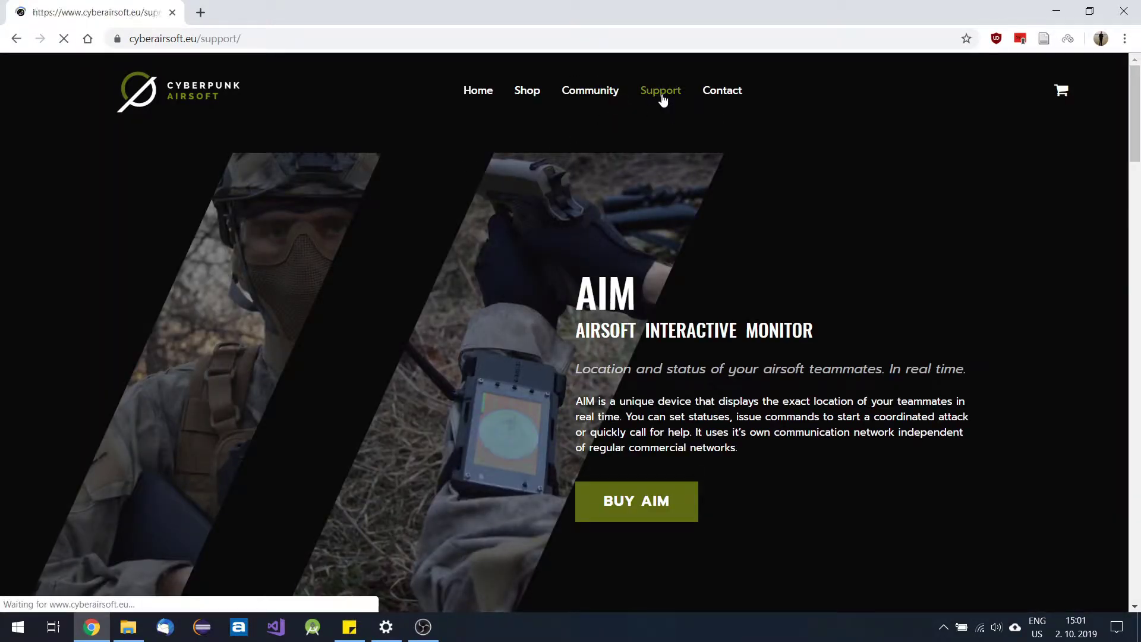
left_click(194, 439)
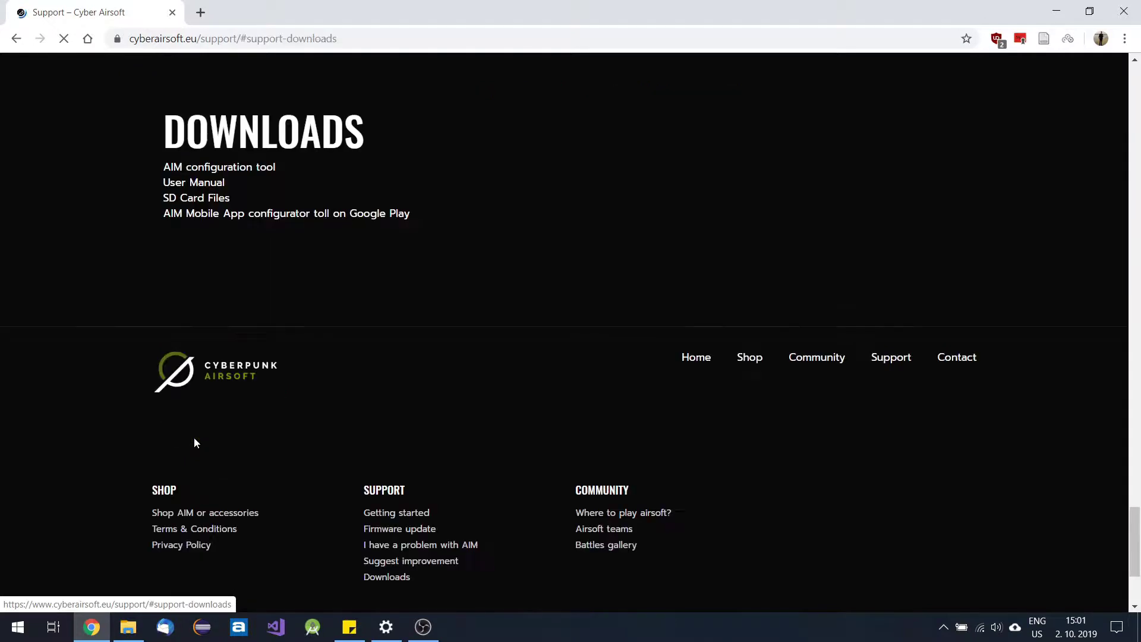
left_click(225, 171)
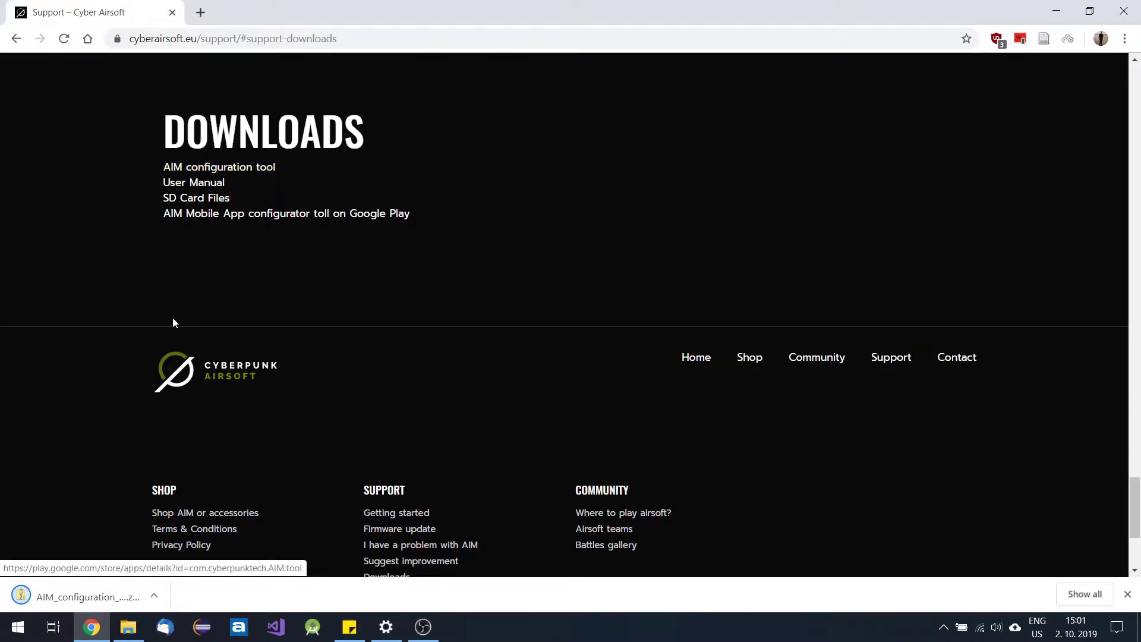
left_click(80, 599)
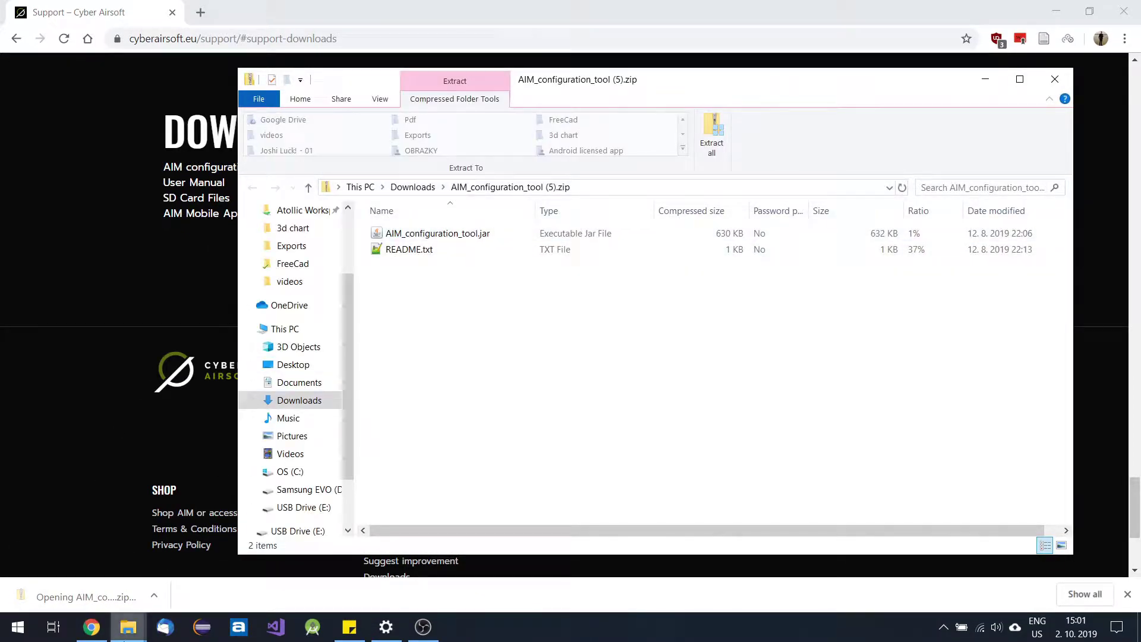
- Copy AIM_configuration_tool.jar from the zip window onto the USB Drive (E:) folder
mouse_move(128, 627)
left_click(102, 557)
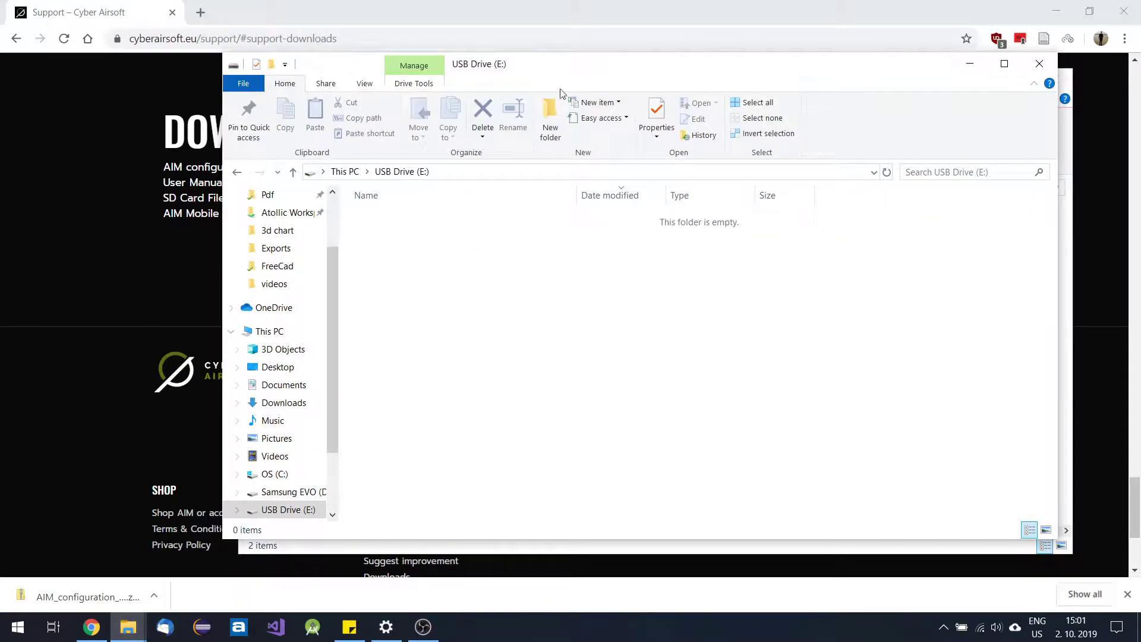
left_click_drag(612, 71, 486, 164)
left_click_drag(640, 87, 875, 103)
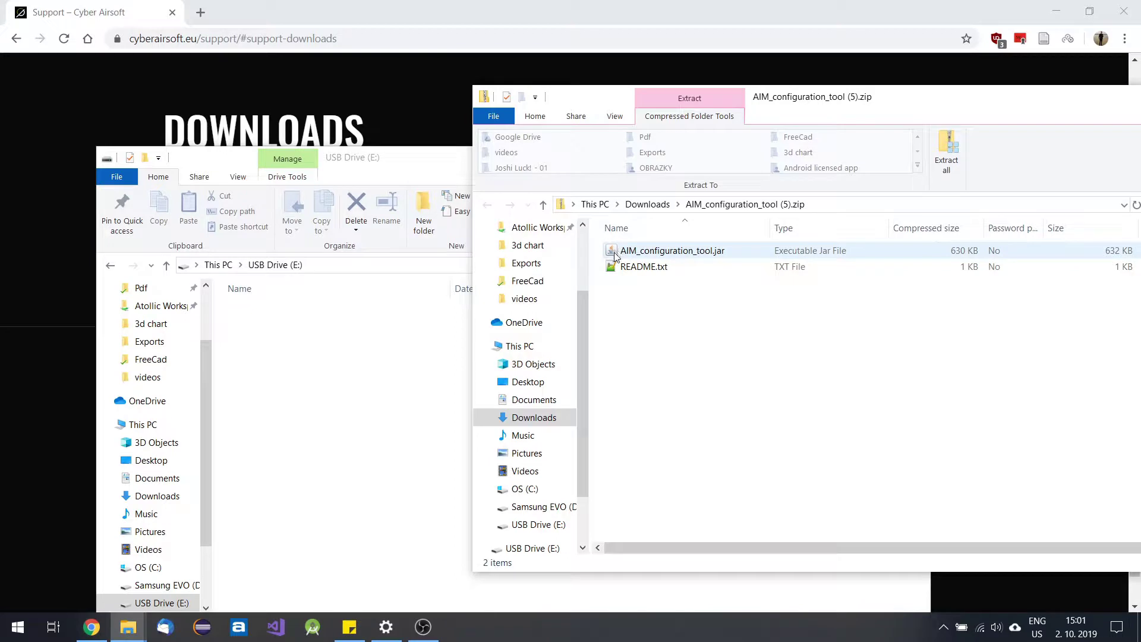
left_click_drag(614, 255, 352, 443)
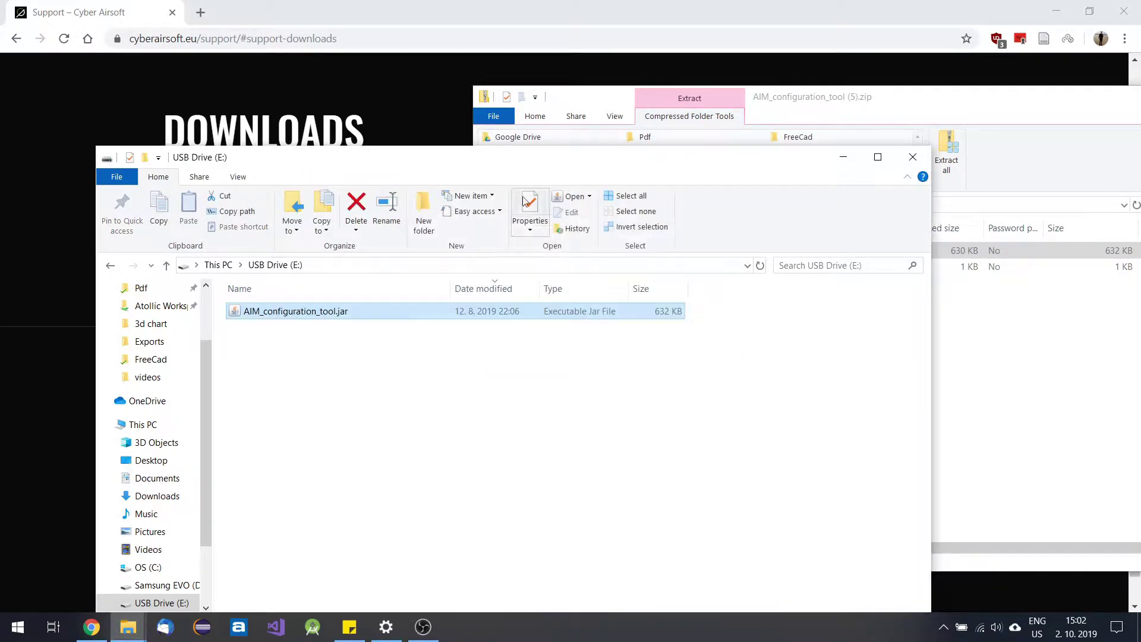
- Close the zip contents window and Chrome, leaving the USB Drive window open
left_click_drag(551, 165, 591, 79)
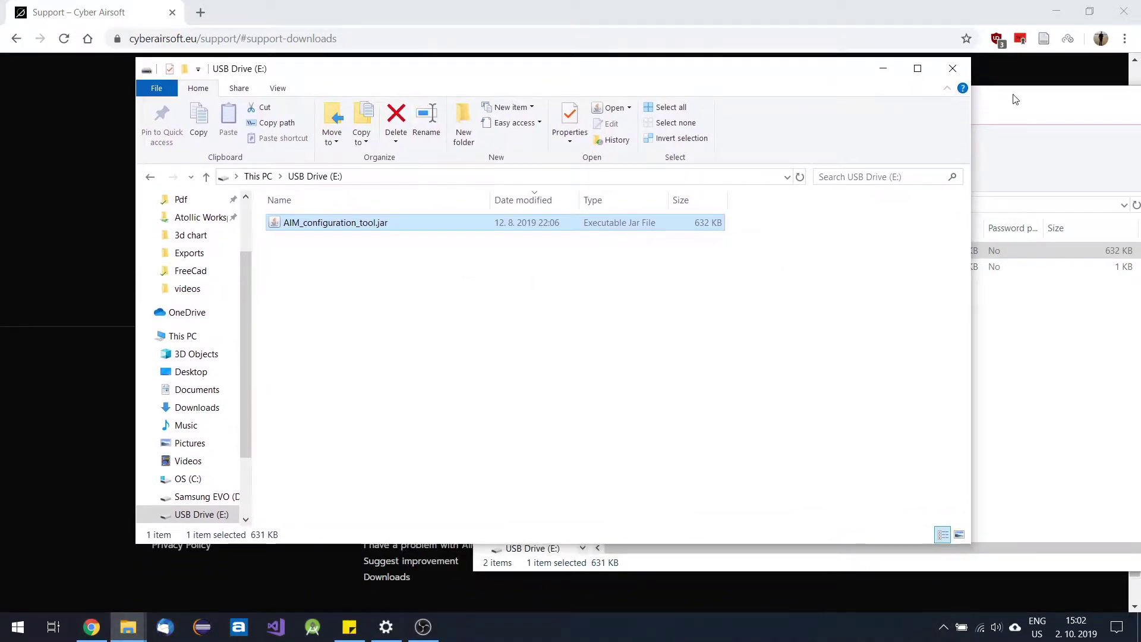
left_click_drag(1013, 102, 750, 124)
left_click(1016, 120)
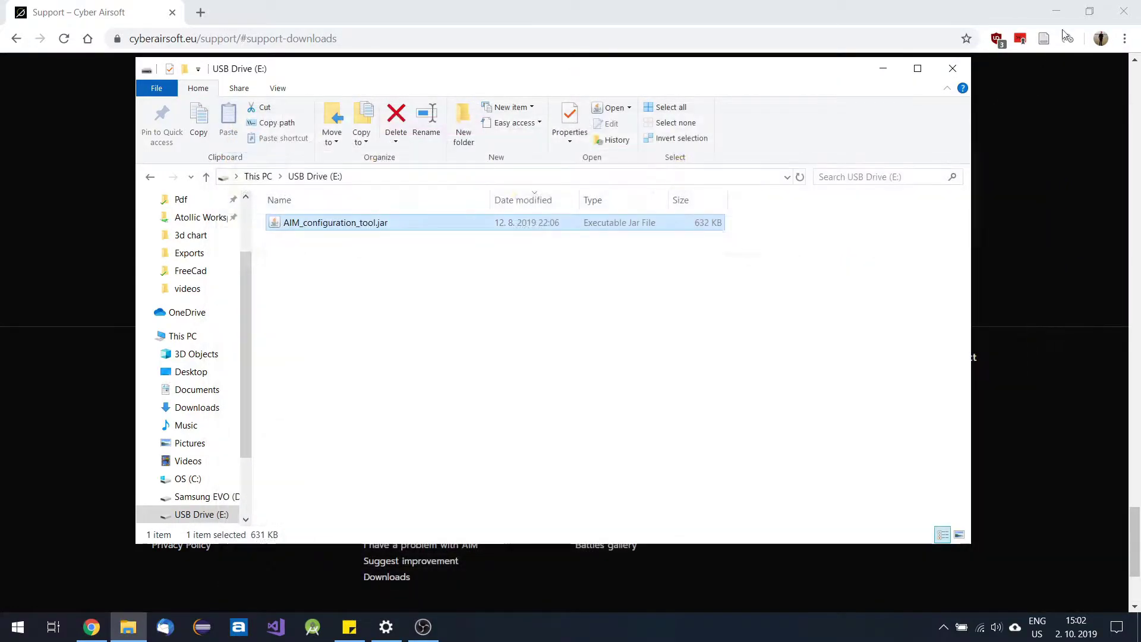
left_click(1123, 11)
left_click_drag(686, 80, 707, 75)
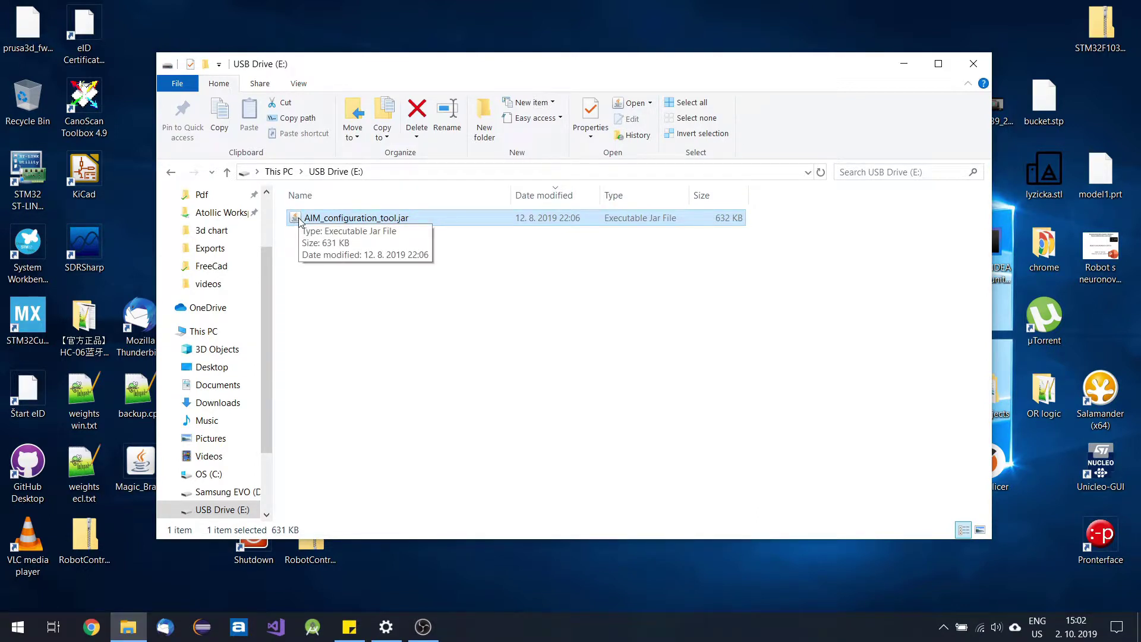
- Launch AIM_configuration_tool.jar from the USB drive and check the newly written files
double_click(298, 219)
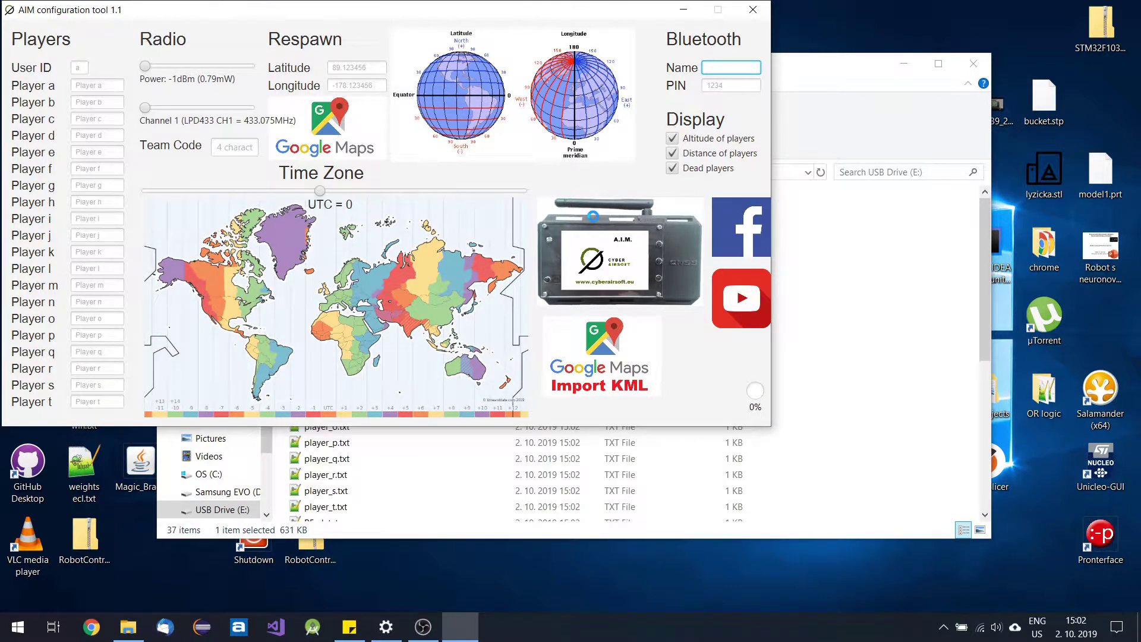
left_click_drag(830, 70, 895, 60)
left_click_drag(1048, 217, 1044, 240)
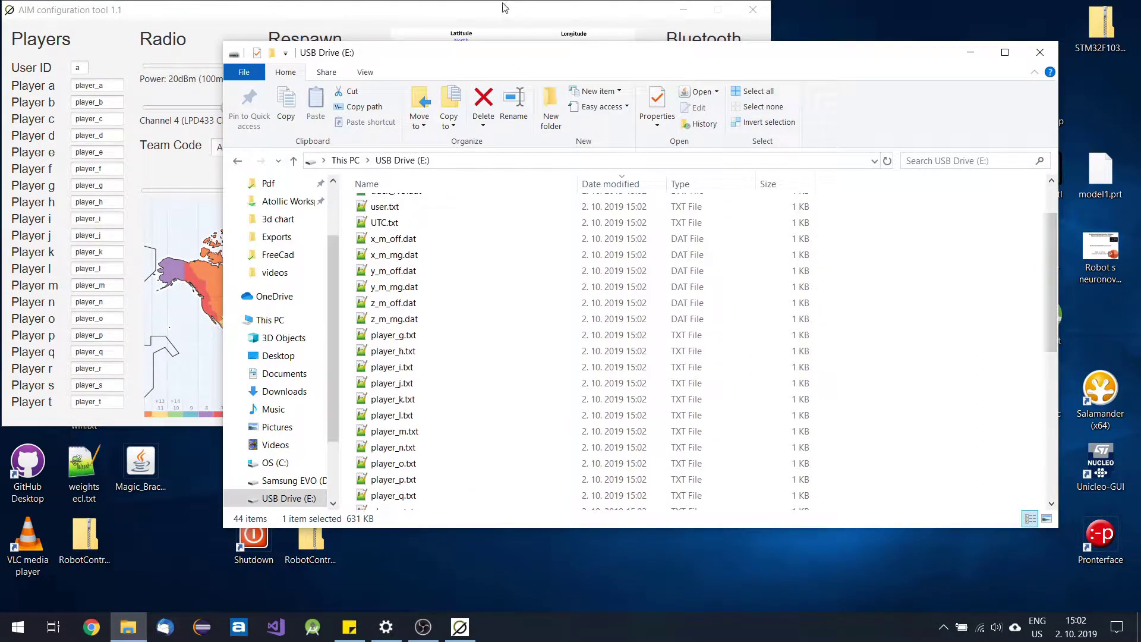
left_click_drag(508, 9, 612, 56)
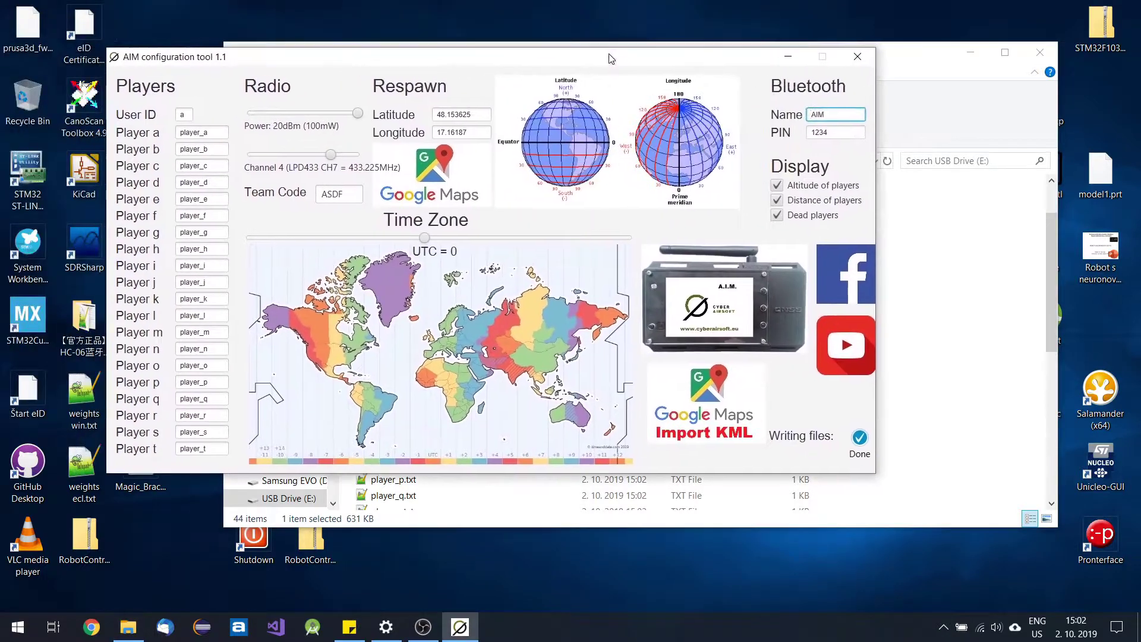
- Set User ID to b, enter names for Player a and Player b, then close the tool
double_click(188, 113)
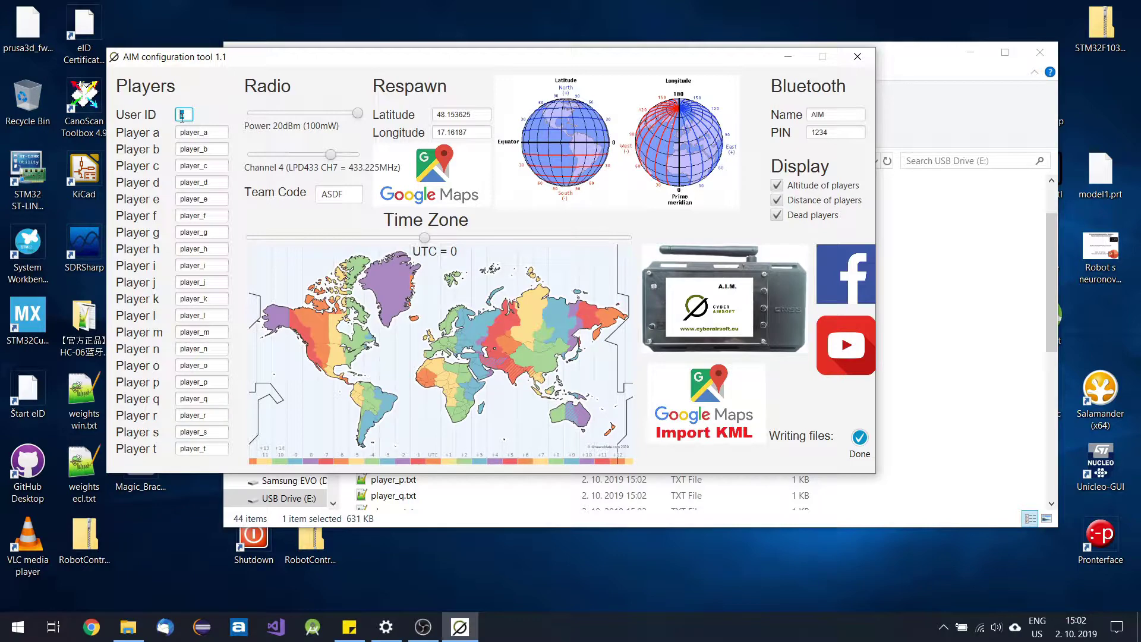
type("b")
key("Tab")
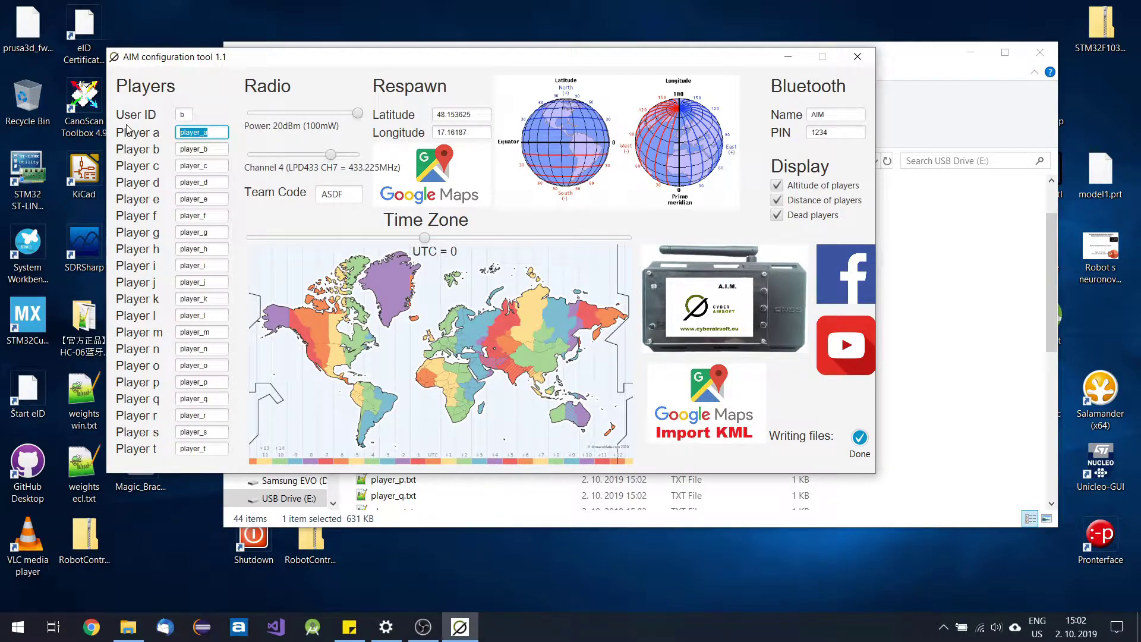
type("Martin")
key("Tab")
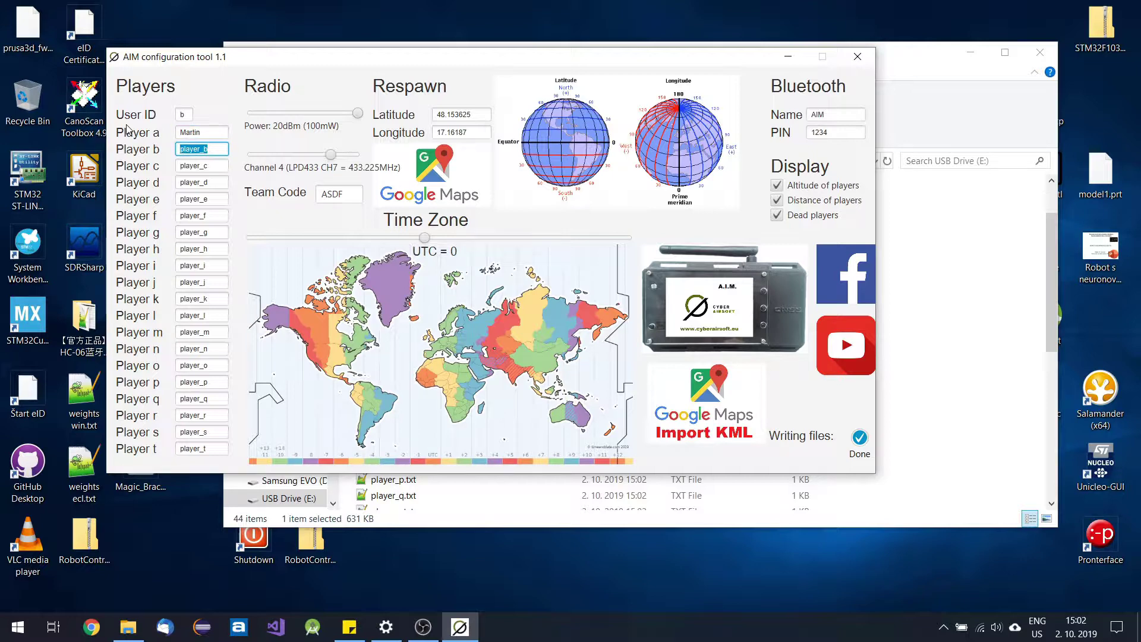
type("Vlk")
left_click(858, 58)
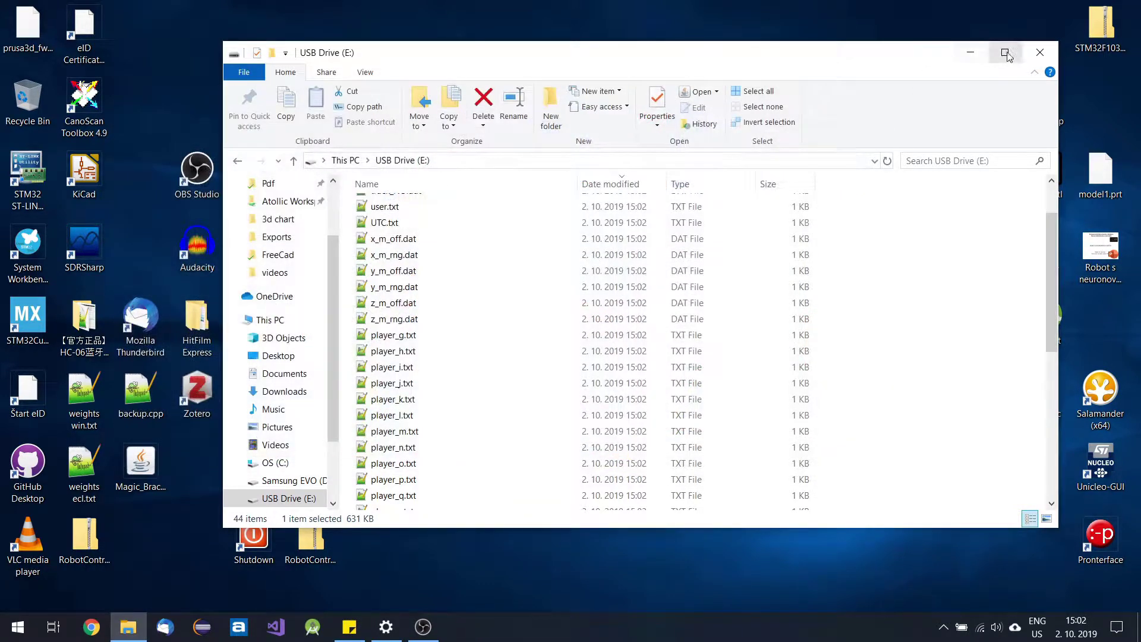
- Close the USB Drive (E:) folder window, now listing 44 items
left_click(1039, 54)
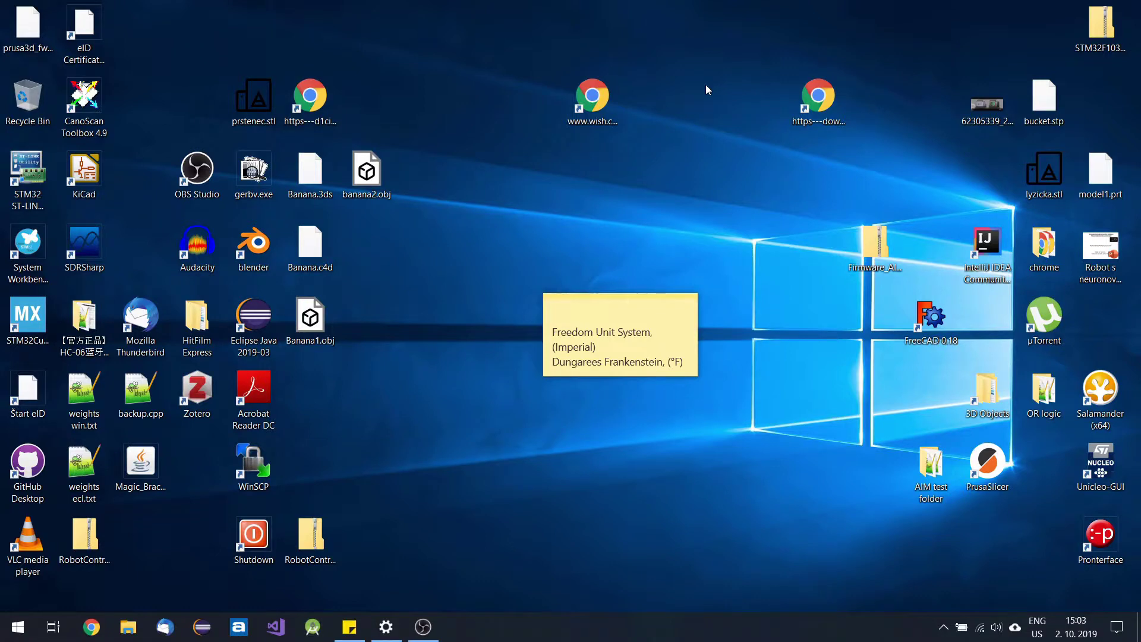